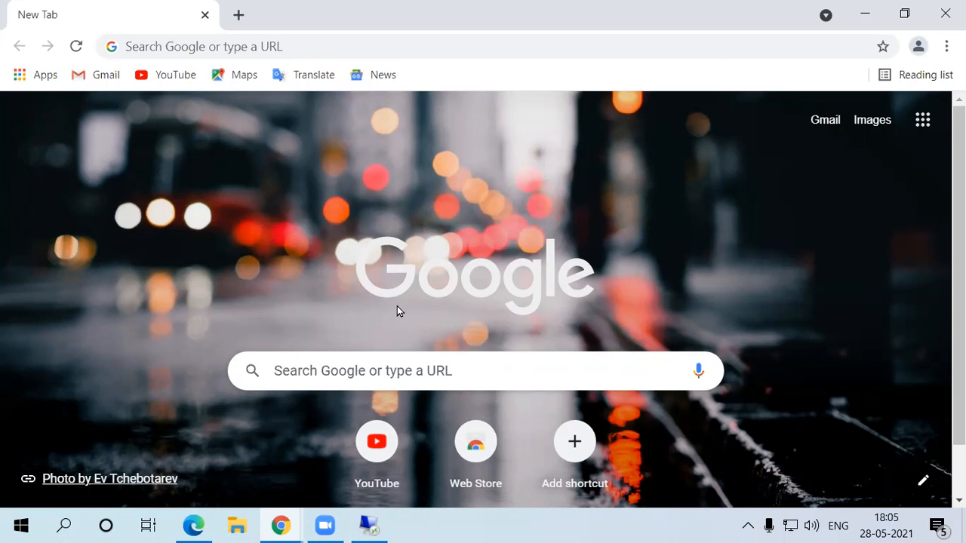
Search Google for "tallyprime download"
{"action": "left_click", "coordinate": [332, 370]}
{"action": "type", "text": "tallyr"}
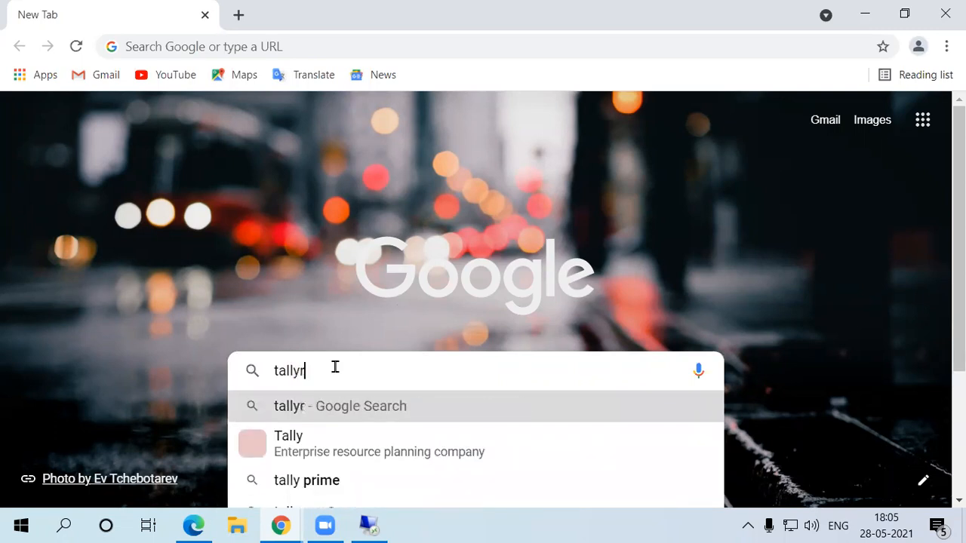
{"action": "key", "text": "BackSpace"}
{"action": "type", "text": "prime download"}
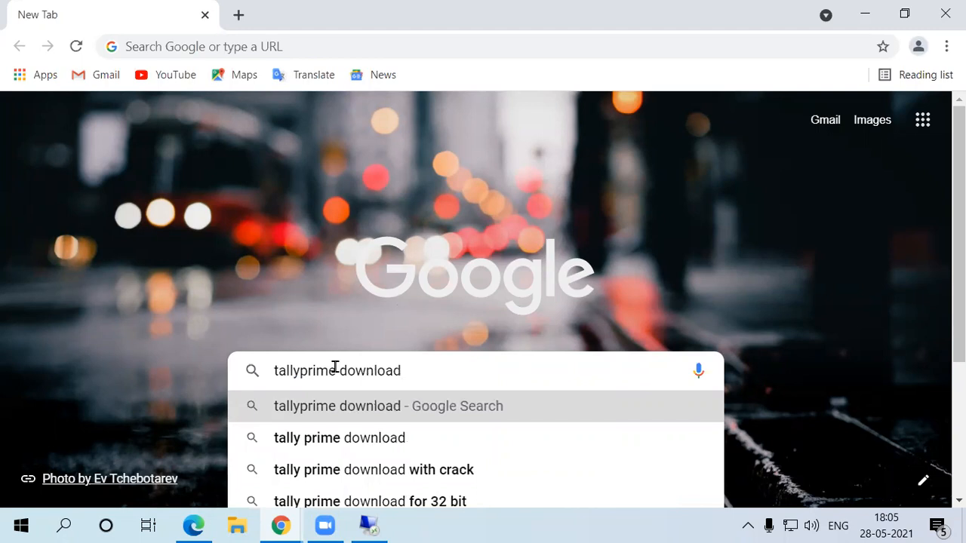
{"action": "key", "text": "Return"}
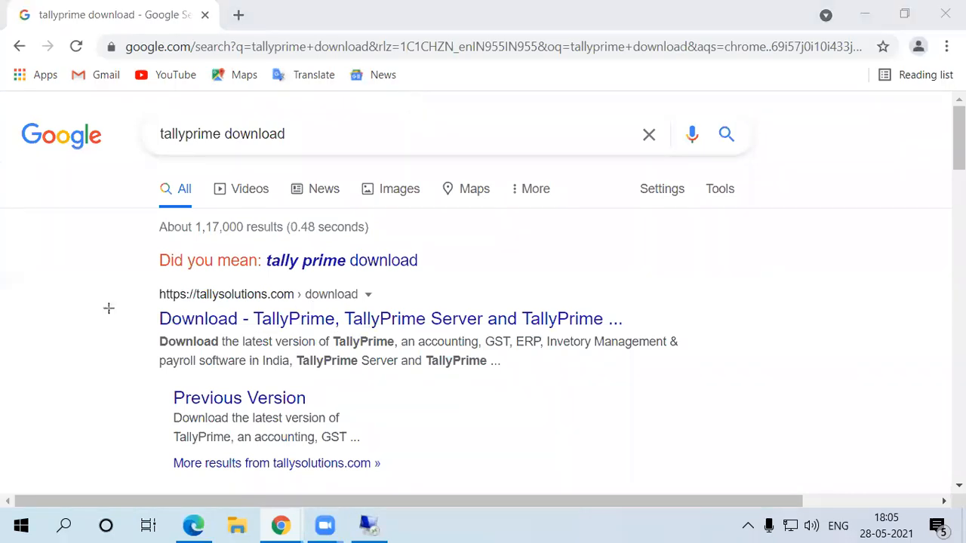
Open the tallysolutions.com search result for downloading TallyPrime and TallyPrime Server
{"action": "left_click_drag", "start_coordinate": [124, 279], "coordinate": [647, 330]}
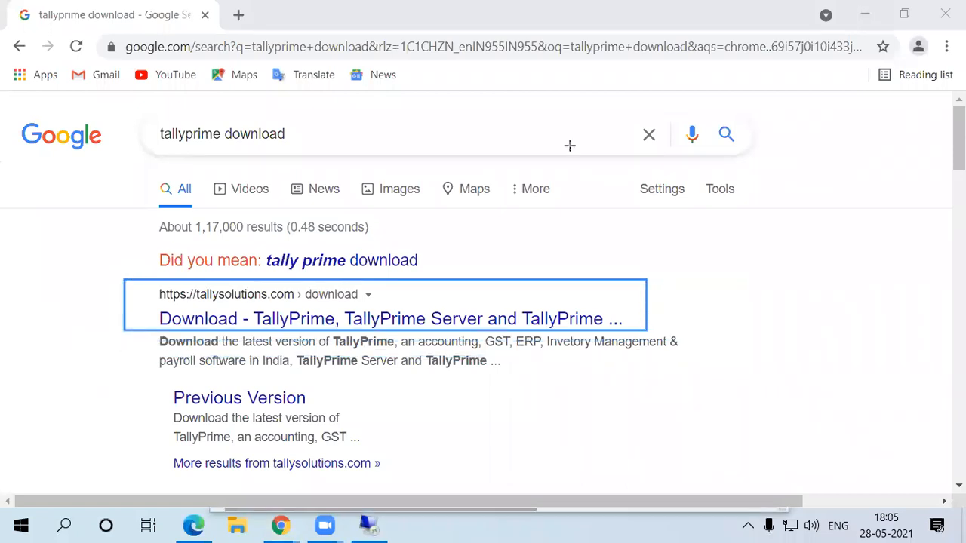
{"action": "left_click_drag", "start_coordinate": [119, 276], "coordinate": [647, 330]}
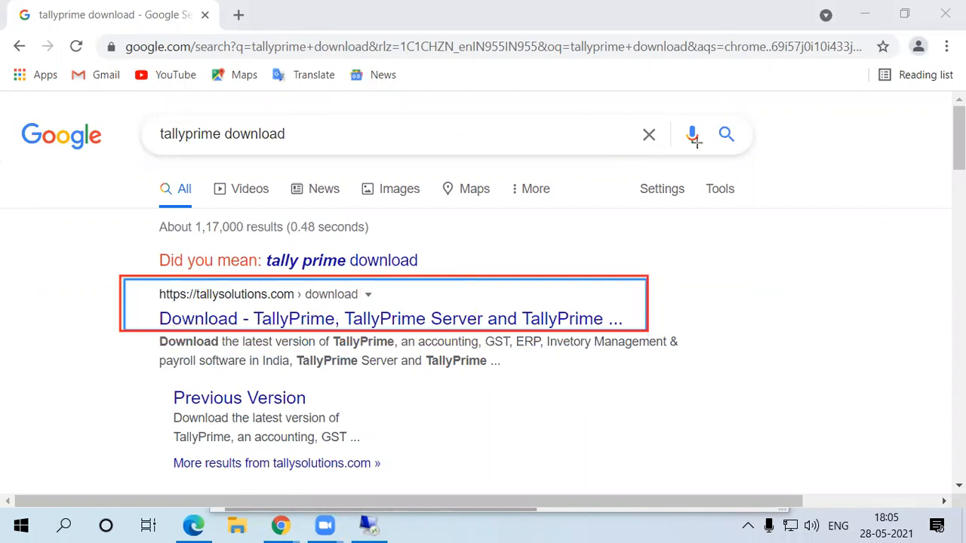
{"action": "left_click", "coordinate": [255, 318]}
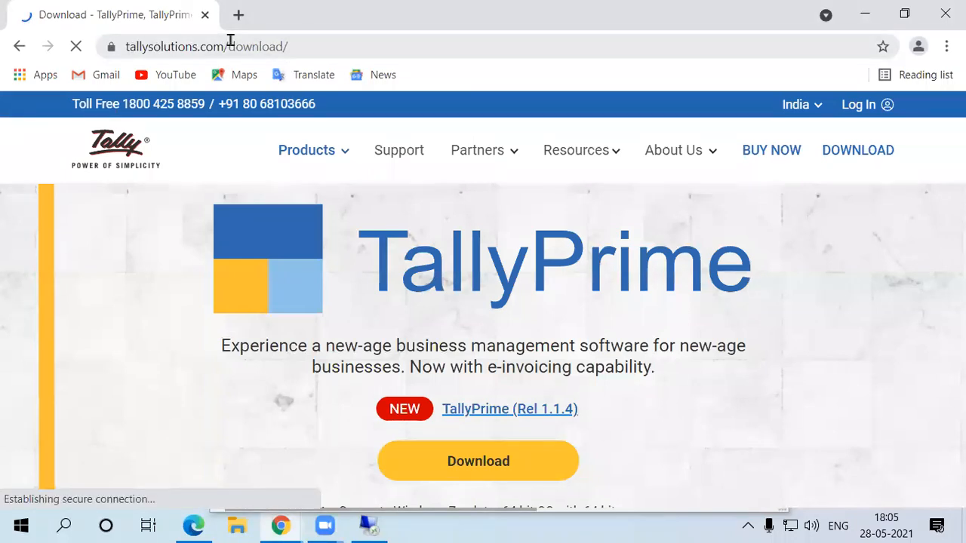
Examine the TallyPrime download page's web address, product banner, new release link and download option
{"action": "left_click_drag", "start_coordinate": [90, 31], "coordinate": [317, 60]}
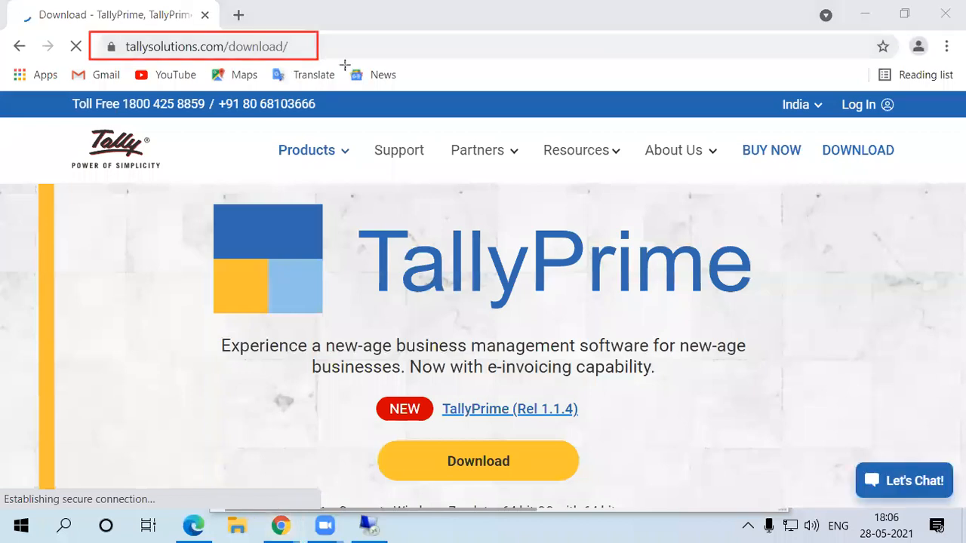
{"action": "mouse_move", "coordinate": [173, 179]}
{"action": "left_mouse_down"}
{"action": "mouse_move", "coordinate": [797, 334]}
{"action": "mouse_move", "coordinate": [782, 329]}
{"action": "left_mouse_up"}
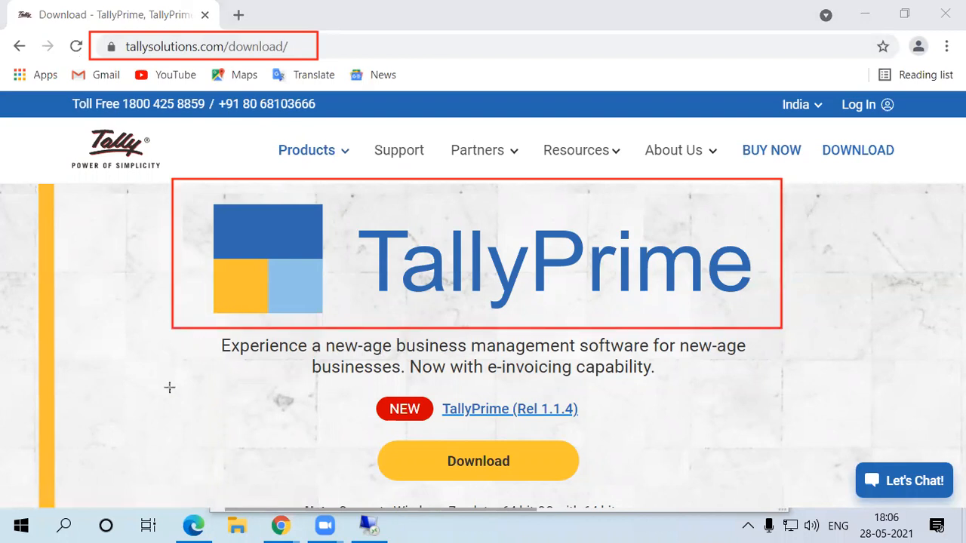
{"action": "mouse_move", "coordinate": [176, 384]}
{"action": "left_mouse_down"}
{"action": "mouse_move", "coordinate": [672, 405]}
{"action": "mouse_move", "coordinate": [779, 430]}
{"action": "left_mouse_up"}
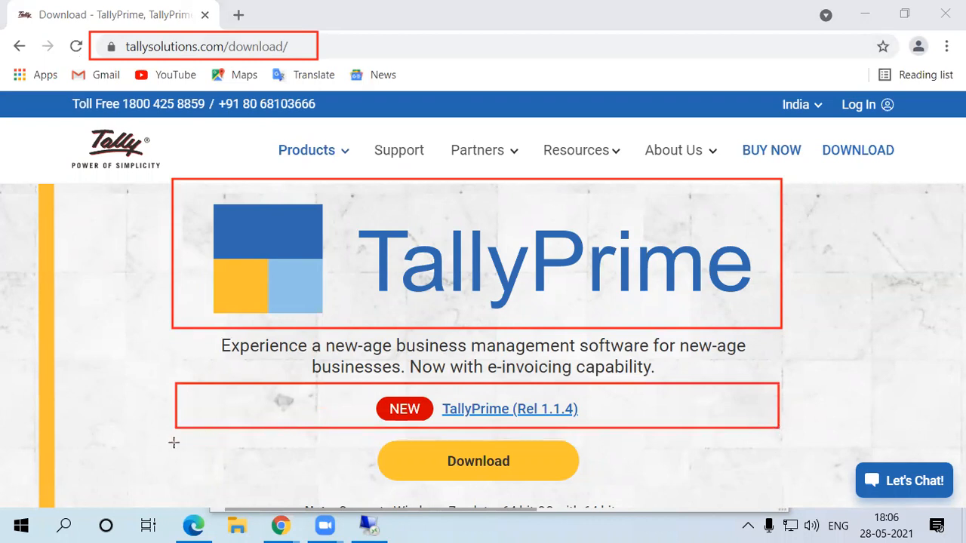
{"action": "mouse_move", "coordinate": [172, 442]}
{"action": "left_mouse_down"}
{"action": "mouse_move", "coordinate": [785, 472]}
{"action": "mouse_move", "coordinate": [773, 488]}
{"action": "mouse_move", "coordinate": [785, 488]}
{"action": "left_mouse_up"}
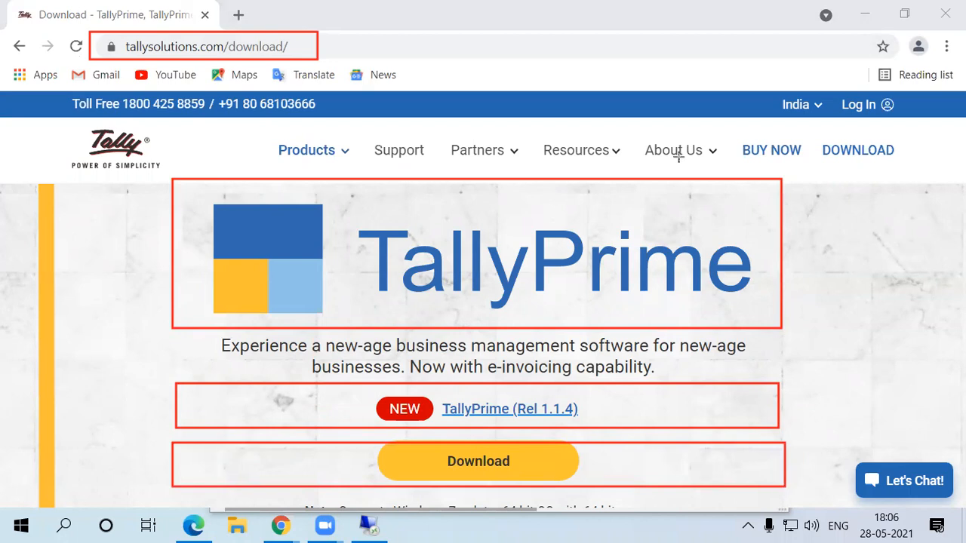
{"action": "key", "text": "Escape"}
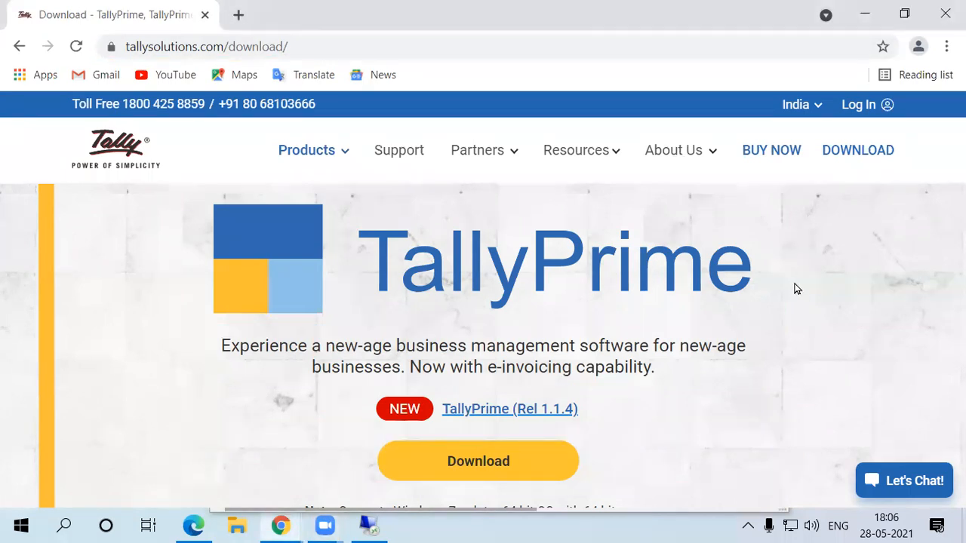
Read the note under the download option about the supported Windows version, processor and recommended system configuration
{"action": "scroll", "coordinate": [797, 289], "scroll_direction": "down", "scroll_amount": 1}
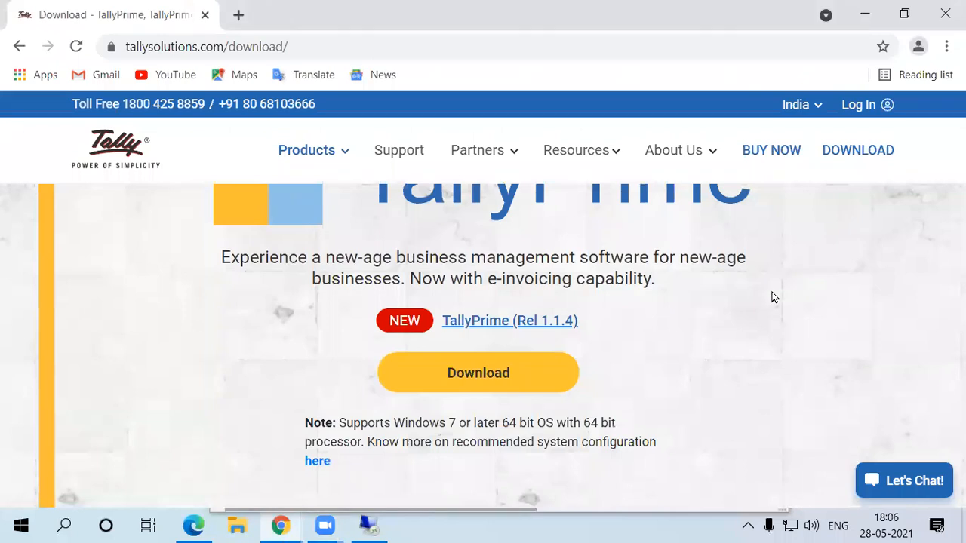
{"action": "scroll", "coordinate": [774, 296], "scroll_direction": "down", "scroll_amount": 1}
{"action": "scroll", "coordinate": [774, 296], "scroll_direction": "down", "scroll_amount": 1}
{"action": "scroll", "coordinate": [774, 296], "scroll_direction": "up", "scroll_amount": 1}
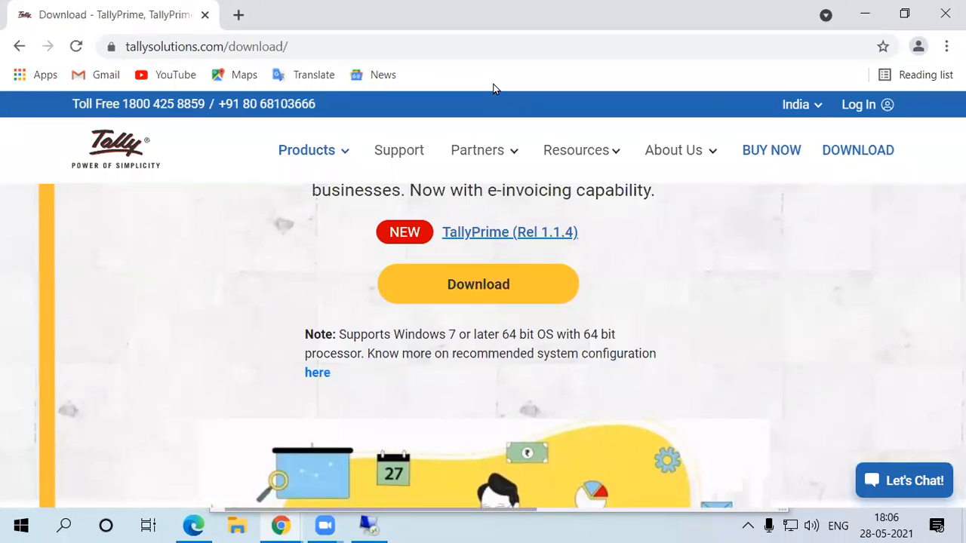
{"action": "left_click_drag", "start_coordinate": [266, 316], "coordinate": [567, 377]}
{"action": "mouse_move", "coordinate": [642, 387]}
{"action": "left_mouse_down"}
{"action": "mouse_move", "coordinate": [694, 390]}
{"action": "mouse_move", "coordinate": [687, 386]}
{"action": "left_mouse_up"}
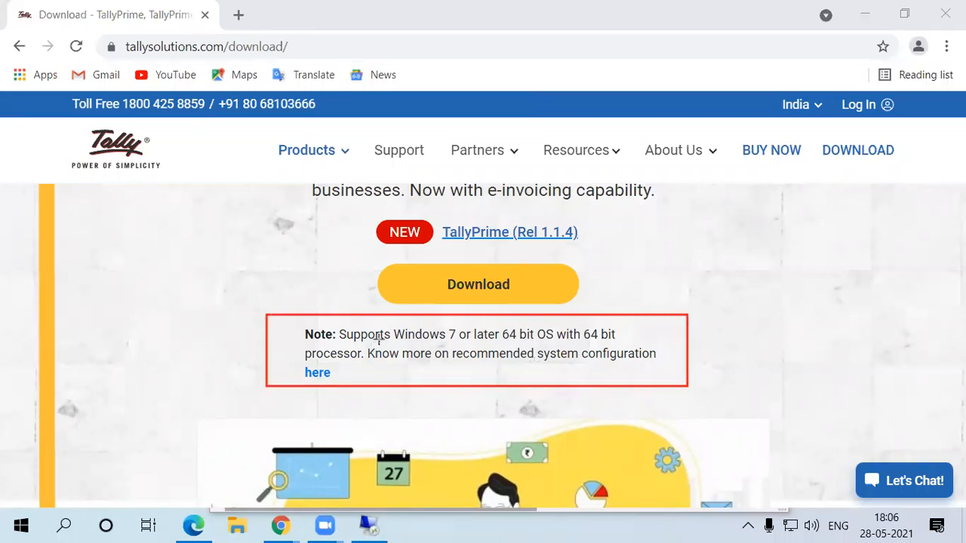
{"action": "mouse_move", "coordinate": [387, 318]}
{"action": "left_mouse_down"}
{"action": "mouse_move", "coordinate": [462, 337]}
{"action": "mouse_move", "coordinate": [456, 350]}
{"action": "mouse_move", "coordinate": [560, 348]}
{"action": "mouse_move", "coordinate": [588, 323]}
{"action": "mouse_move", "coordinate": [640, 347]}
{"action": "mouse_move", "coordinate": [632, 343]}
{"action": "left_mouse_up"}
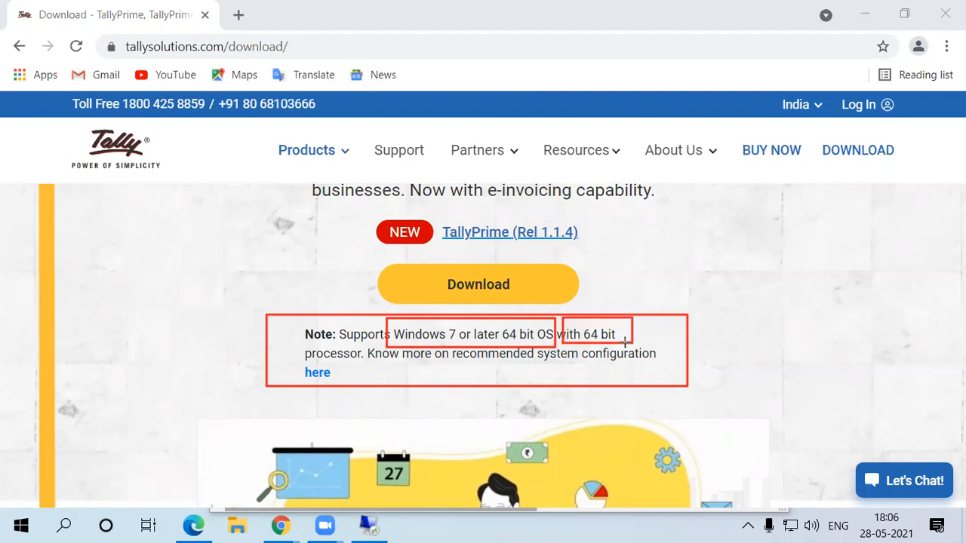
{"action": "left_click_drag", "start_coordinate": [291, 344], "coordinate": [368, 366]}
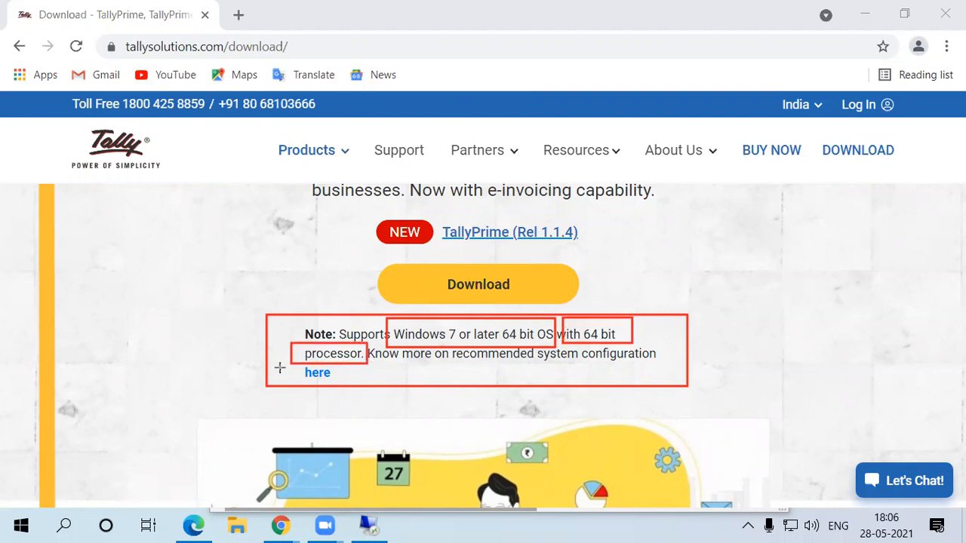
{"action": "left_click_drag", "start_coordinate": [282, 362], "coordinate": [345, 385]}
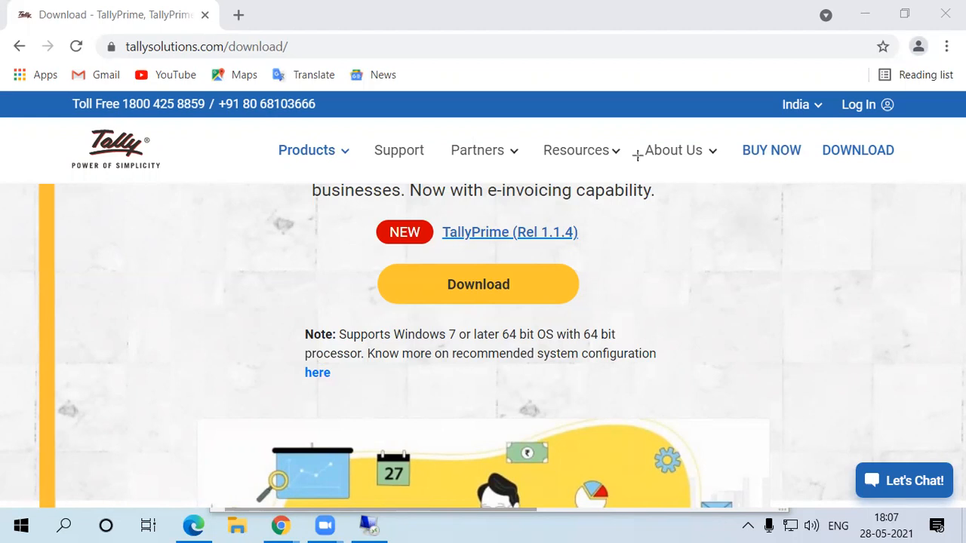
Switch to the Remote Desktop session in full screen, show its desktop and check the system type in This PC's properties
{"action": "left_click", "coordinate": [370, 525]}
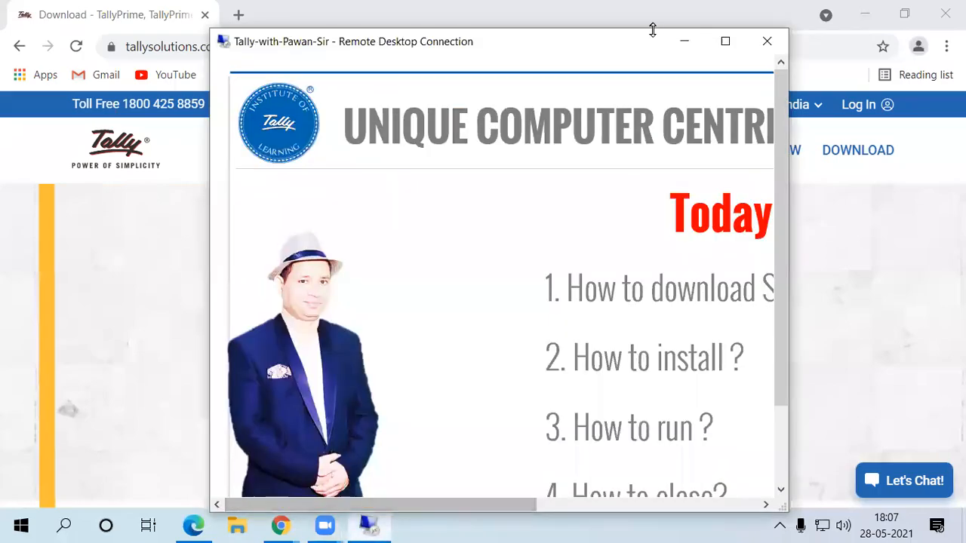
{"action": "left_click", "coordinate": [726, 41]}
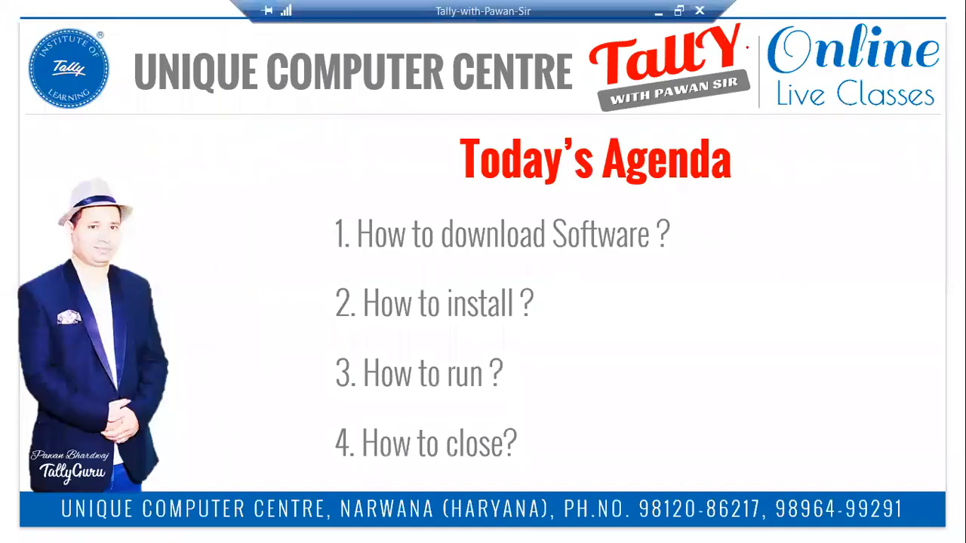
{"action": "key", "text": "super+d"}
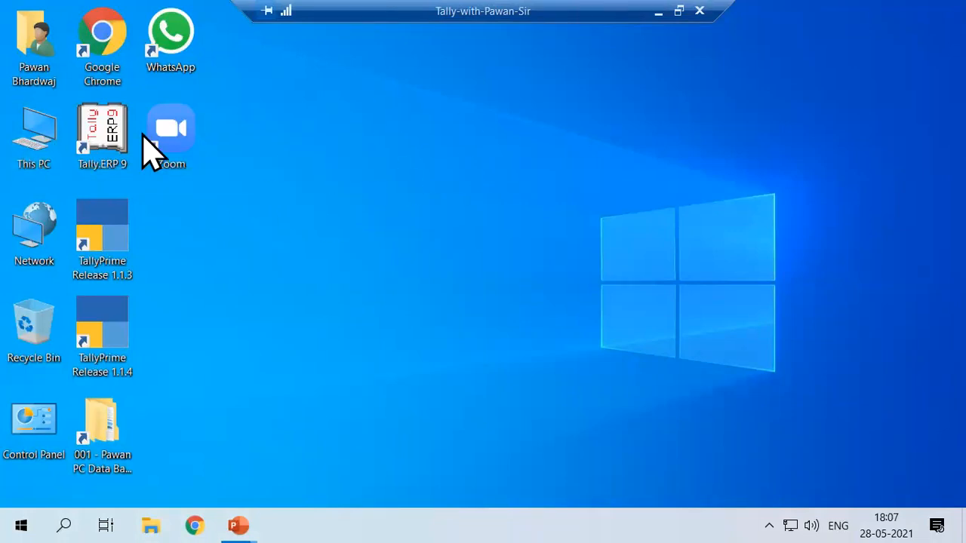
{"action": "right_click", "coordinate": [30, 134]}
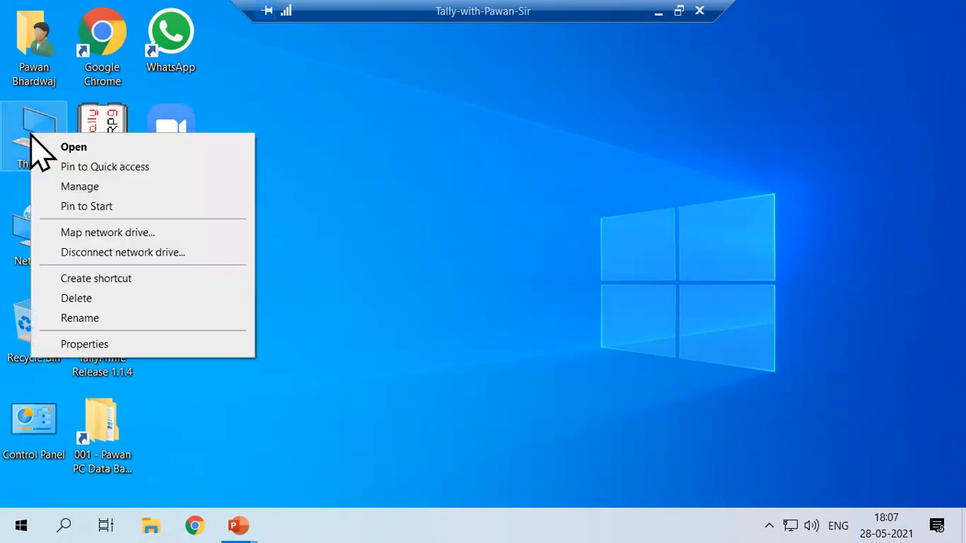
{"action": "left_click", "coordinate": [104, 345]}
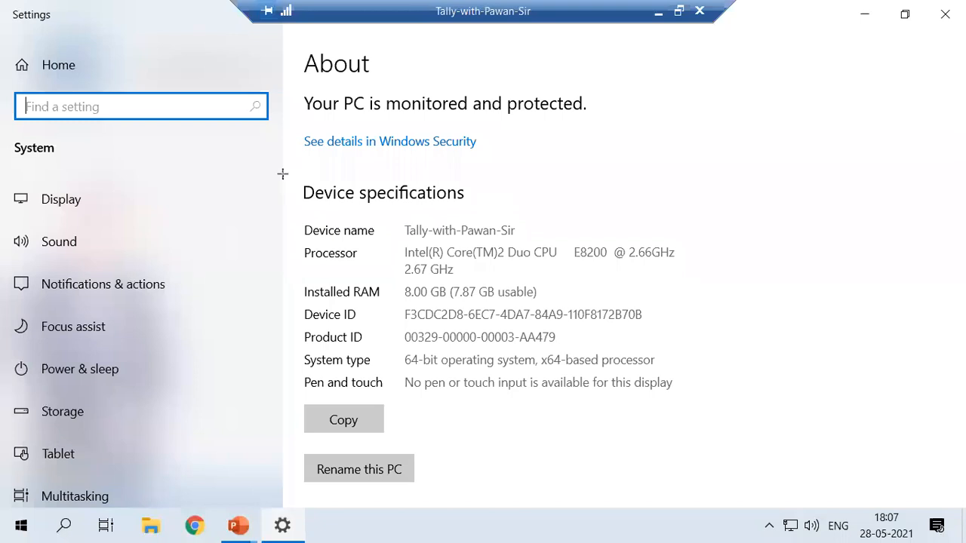
{"action": "mouse_move", "coordinate": [283, 174]}
{"action": "left_mouse_down"}
{"action": "mouse_move", "coordinate": [682, 408]}
{"action": "mouse_move", "coordinate": [716, 404]}
{"action": "left_mouse_up"}
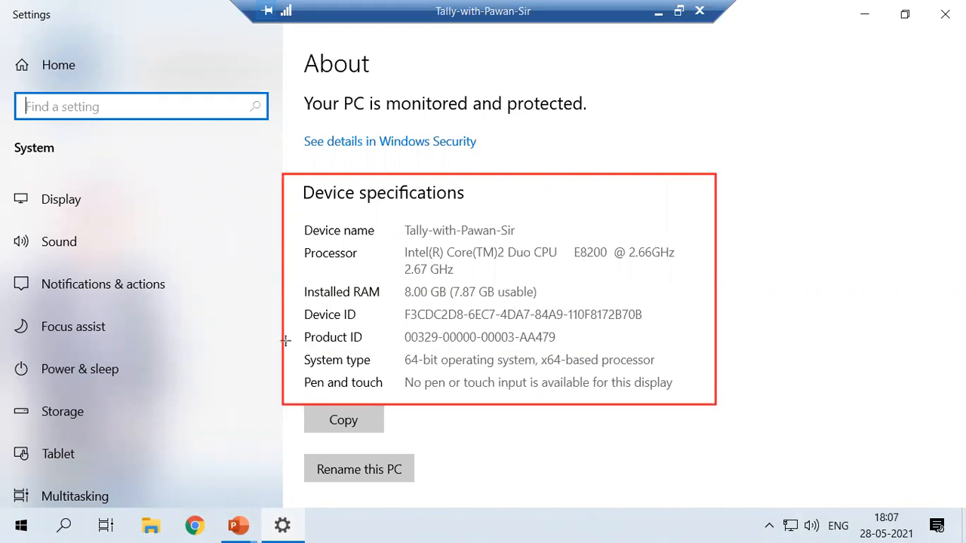
{"action": "left_click_drag", "start_coordinate": [285, 348], "coordinate": [670, 372]}
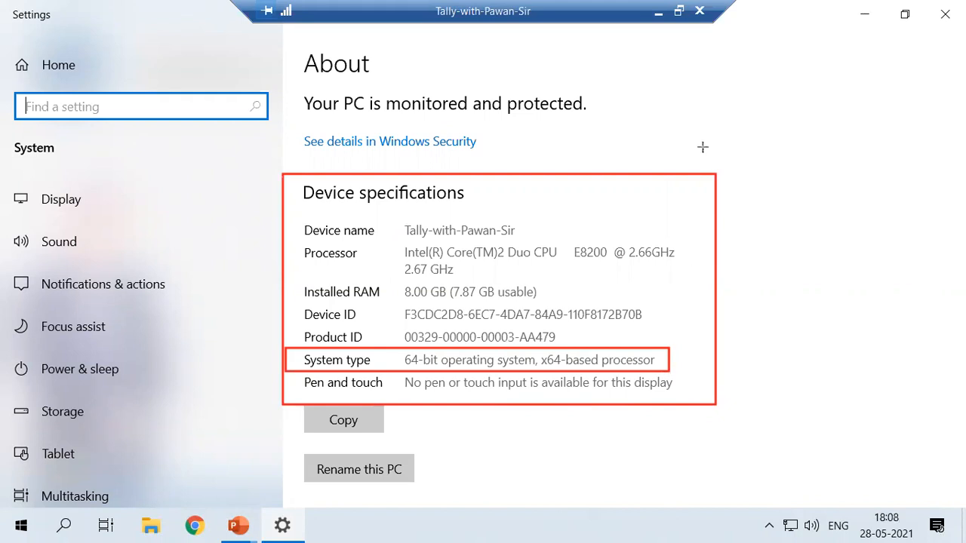
{"action": "key", "text": "Escape"}
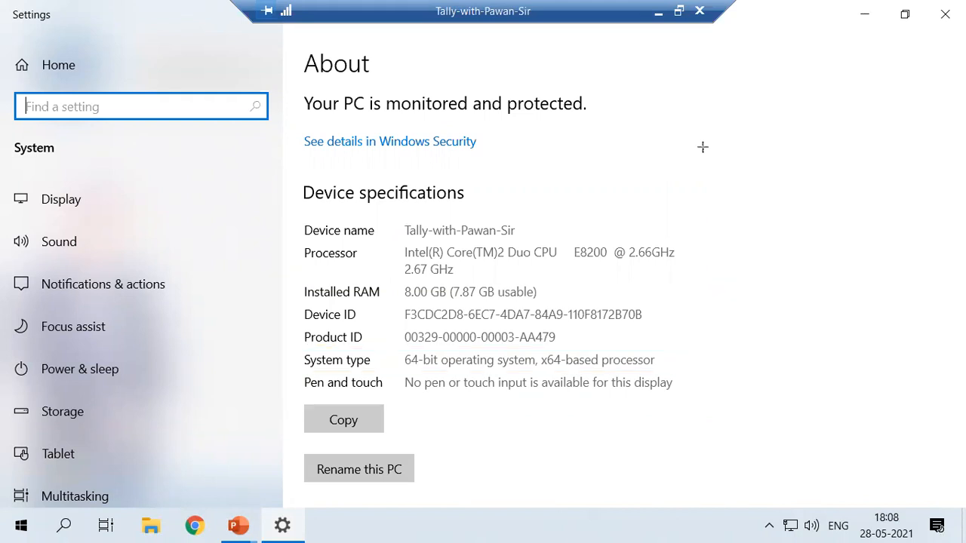
Switch back to Chrome's Tally page, download the TallyPrime (Rel 1.1.4) setup file and show all downloads
{"action": "left_click", "coordinate": [680, 11]}
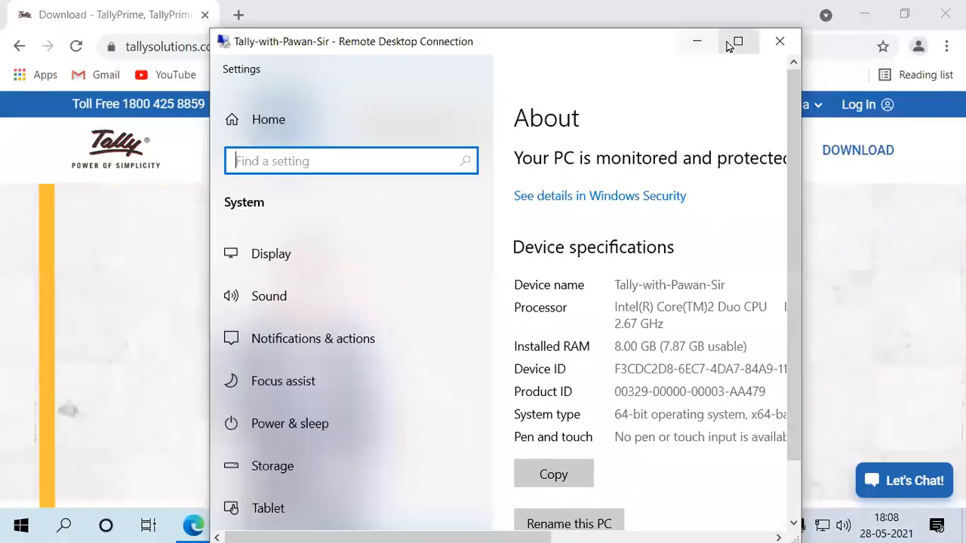
{"action": "left_click", "coordinate": [695, 41]}
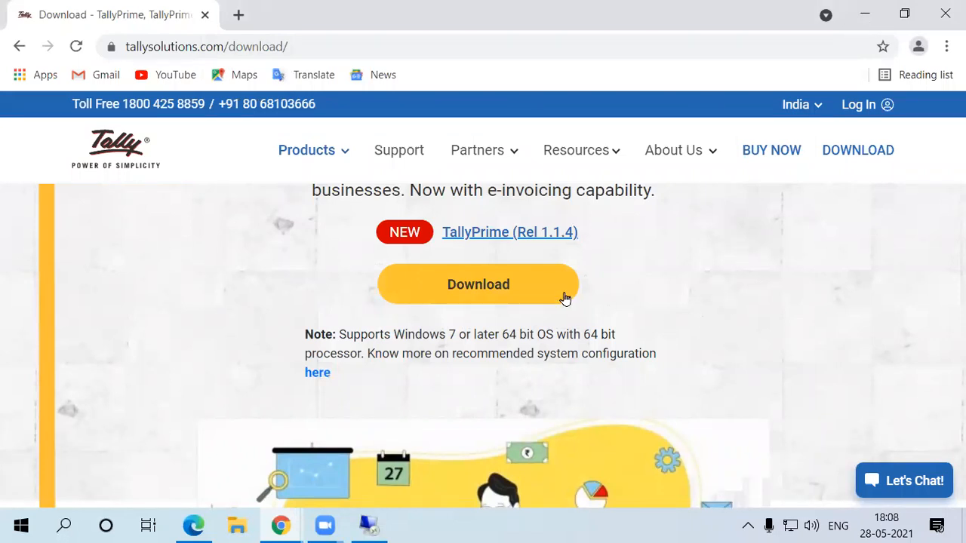
{"action": "left_click", "coordinate": [474, 287]}
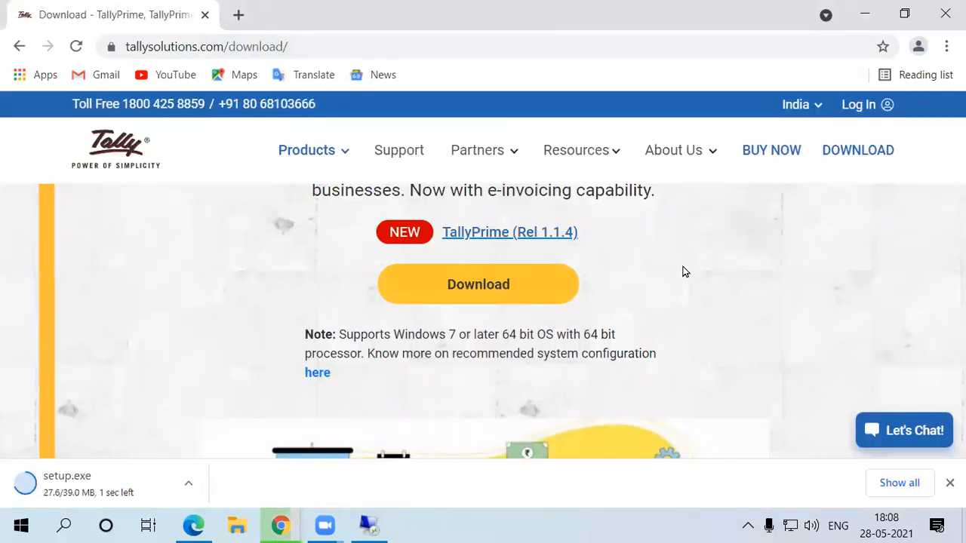
{"action": "left_click", "coordinate": [899, 490]}
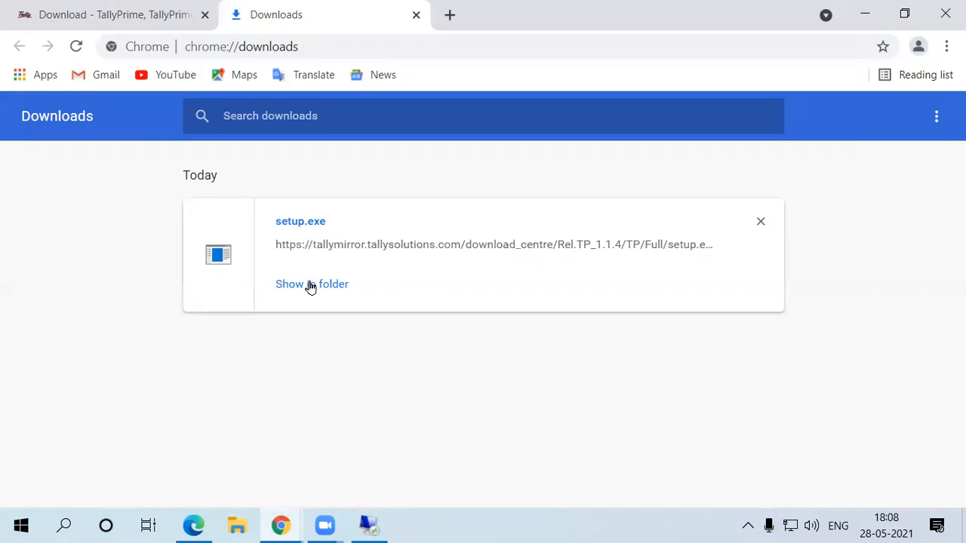
Minimize the browser and open the Downloads folder through This PC in a maximized File Explorer window
{"action": "left_click", "coordinate": [865, 13]}
{"action": "double_click", "coordinate": [34, 34]}
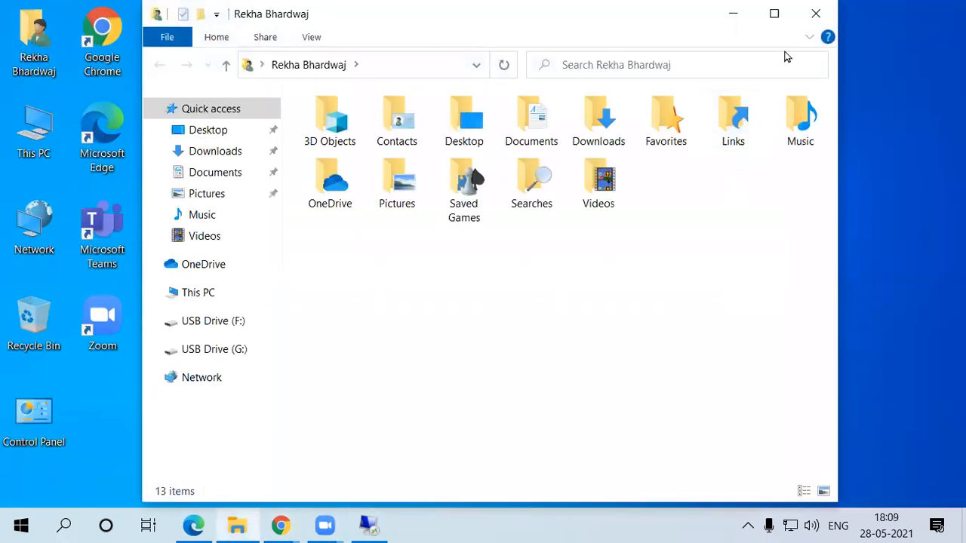
{"action": "left_click", "coordinate": [816, 13]}
{"action": "double_click", "coordinate": [35, 129]}
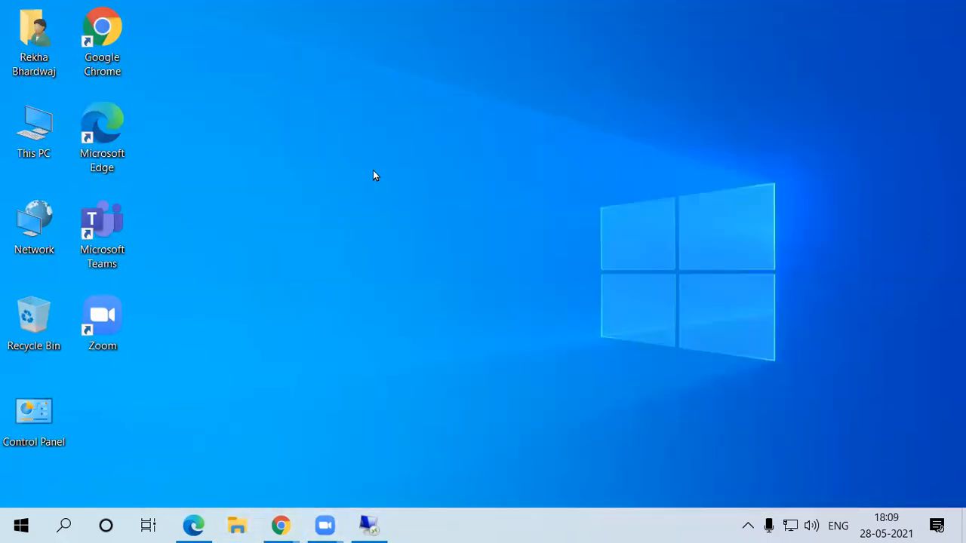
{"action": "left_click", "coordinate": [774, 13]}
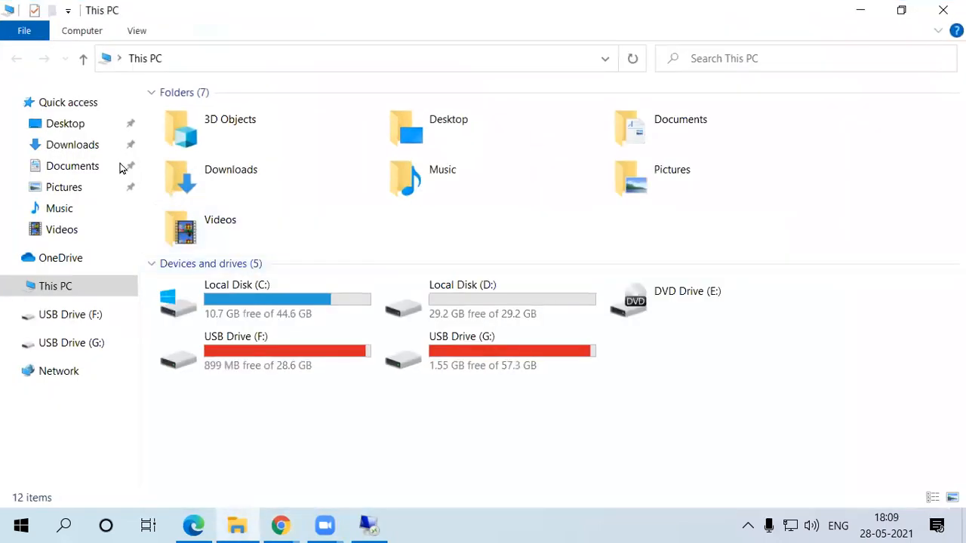
{"action": "left_click", "coordinate": [66, 143]}
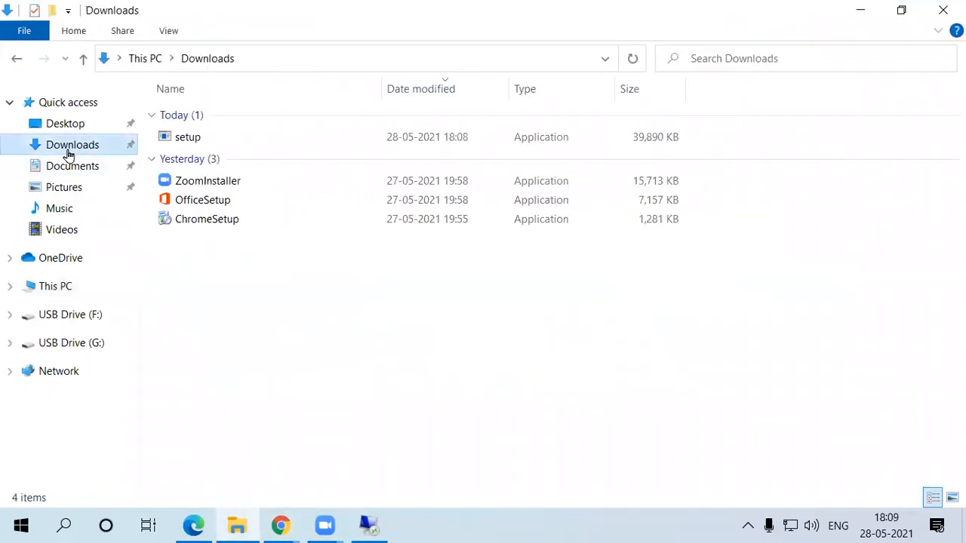
Select the downloaded setup file and display the Downloads folder contents as large icons
{"action": "left_click", "coordinate": [184, 139]}
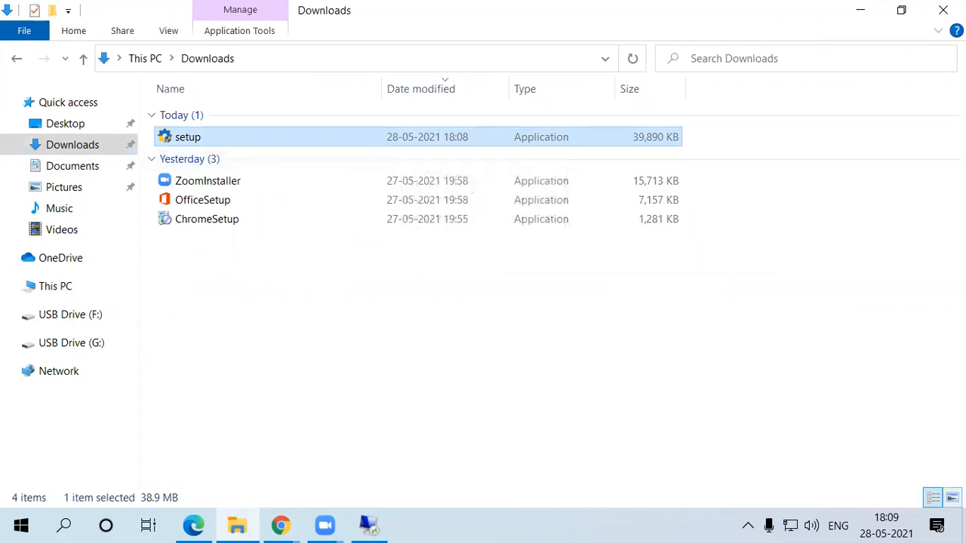
{"action": "left_click", "coordinate": [952, 497]}
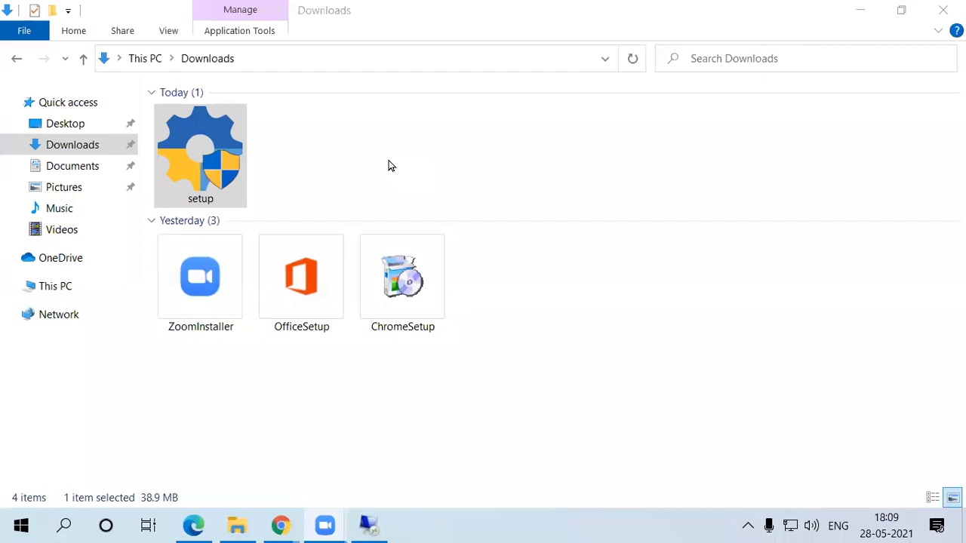
Open the setup file in Downloads and minimize the File Explorer window to reach TallyPrime Setup Manager
{"action": "right_click", "coordinate": [199, 163]}
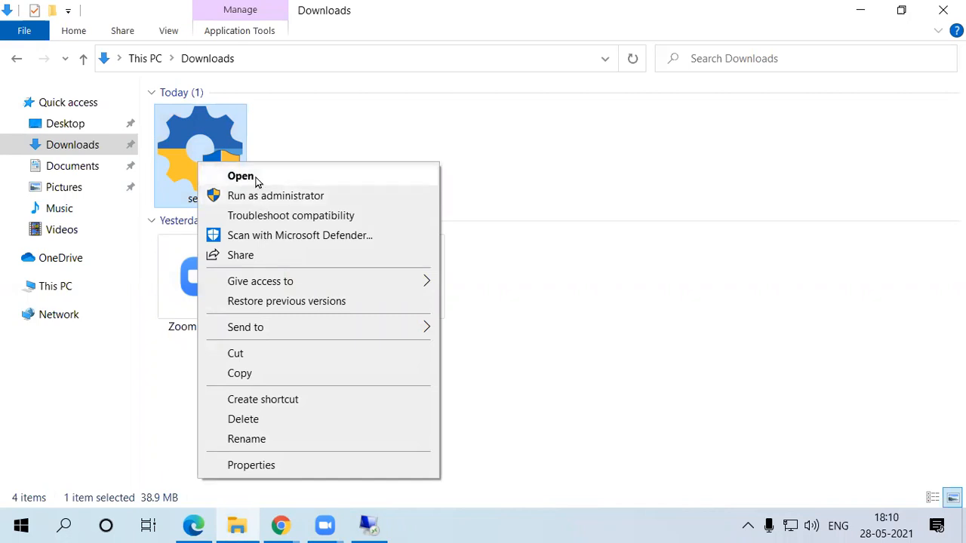
{"action": "left_click", "coordinate": [256, 180]}
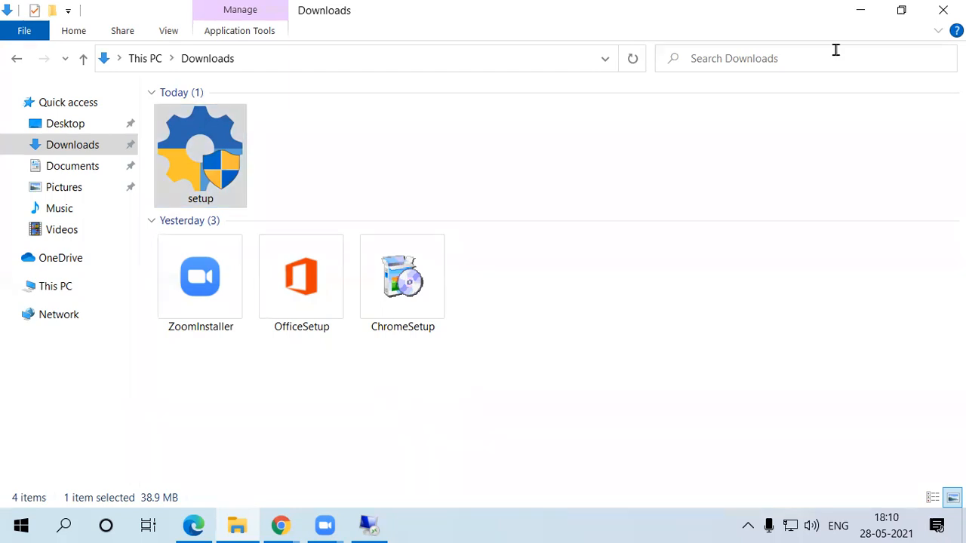
{"action": "left_click", "coordinate": [860, 11]}
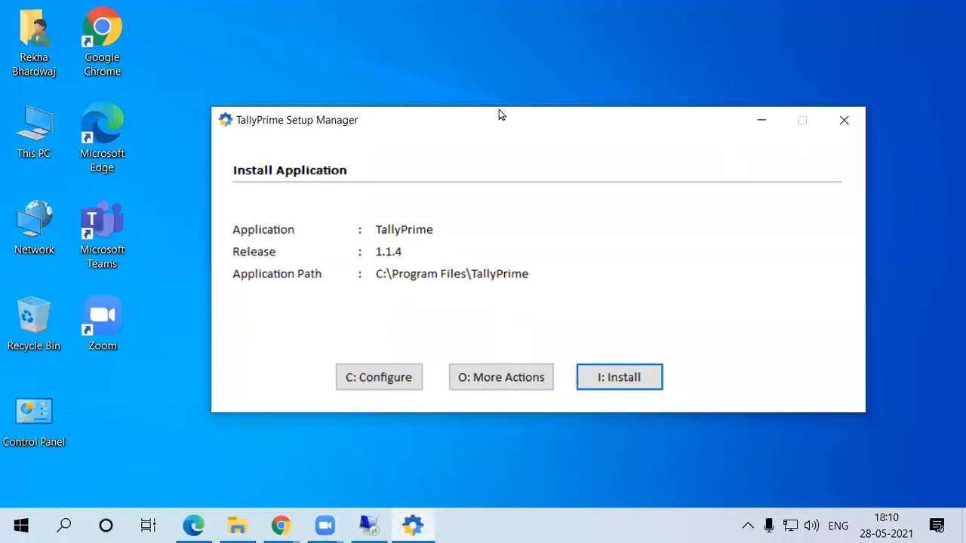
Examine the application name, release, application path and the Configure, More Actions and Install options in TallyPrime Setup Manager
{"action": "left_click_drag", "start_coordinate": [215, 213], "coordinate": [448, 235]}
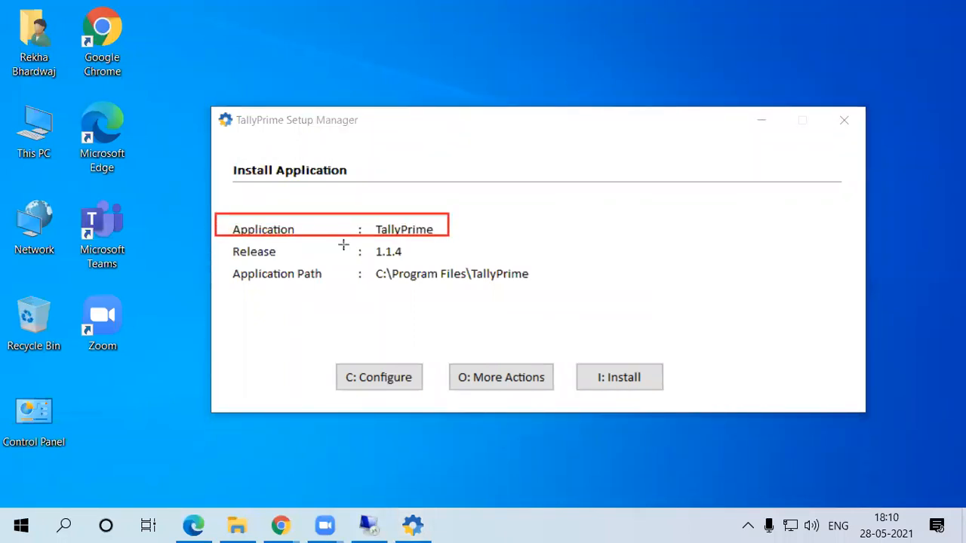
{"action": "left_click_drag", "start_coordinate": [213, 241], "coordinate": [425, 260]}
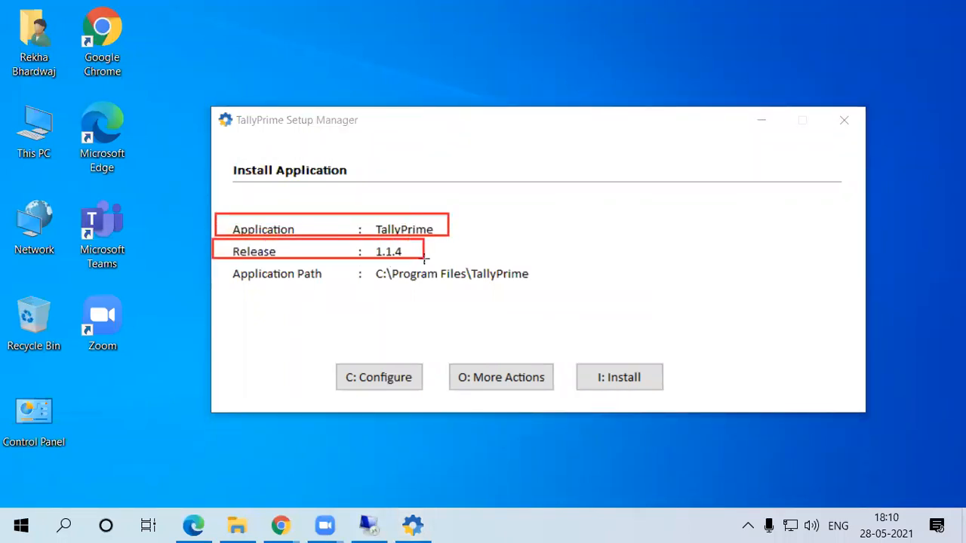
{"action": "mouse_move", "coordinate": [214, 263]}
{"action": "left_mouse_down"}
{"action": "mouse_move", "coordinate": [304, 286]}
{"action": "mouse_move", "coordinate": [531, 278]}
{"action": "mouse_move", "coordinate": [539, 286]}
{"action": "left_mouse_up"}
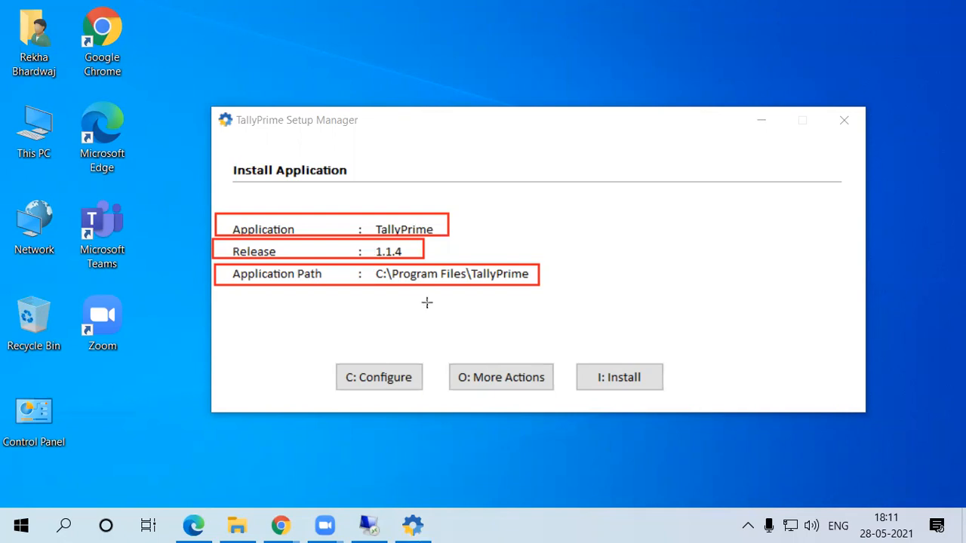
{"action": "left_click_drag", "start_coordinate": [315, 353], "coordinate": [429, 400]}
{"action": "mouse_move", "coordinate": [441, 350]}
{"action": "left_mouse_down"}
{"action": "mouse_move", "coordinate": [464, 393]}
{"action": "mouse_move", "coordinate": [557, 403]}
{"action": "left_mouse_up"}
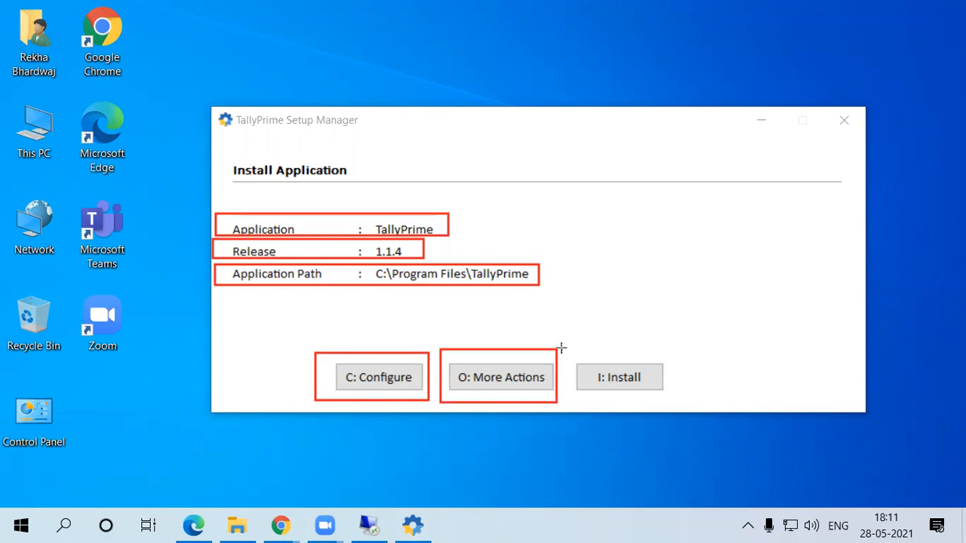
{"action": "left_click_drag", "start_coordinate": [565, 351], "coordinate": [670, 402]}
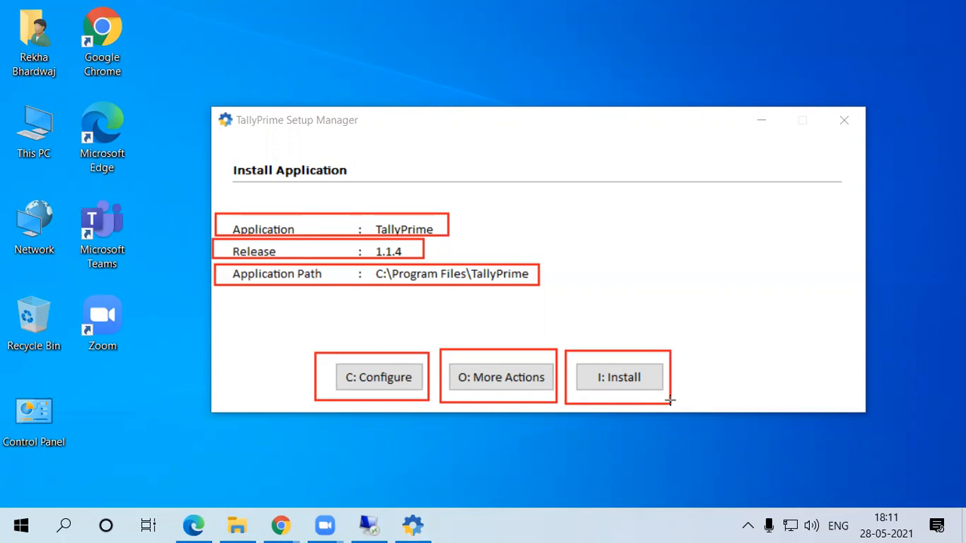
{"action": "left_click", "coordinate": [728, 149]}
{"action": "left_click", "coordinate": [650, 189]}
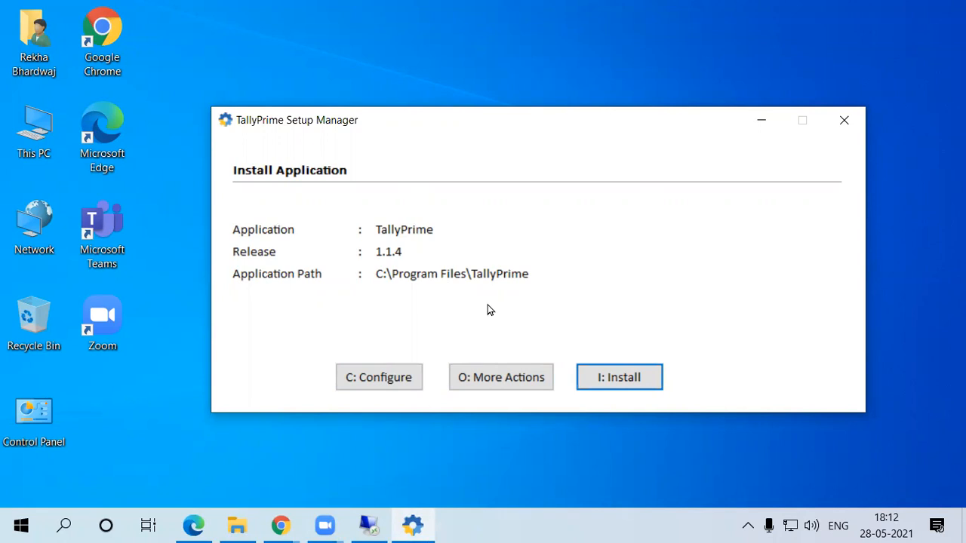
Install TallyPrime Release 1.1.4 with the default application path C:\Program Files\TallyPrime
{"action": "left_click", "coordinate": [603, 380]}
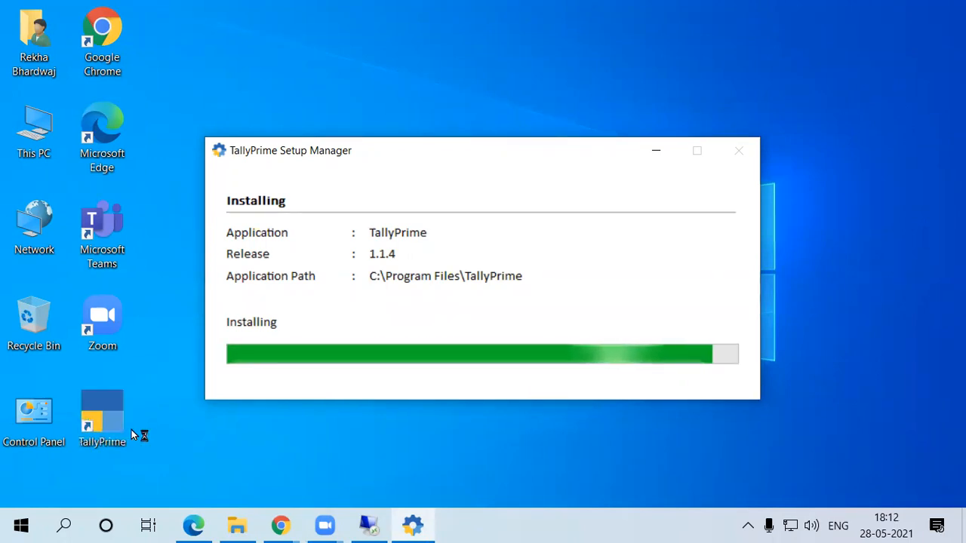
{"action": "double_click", "coordinate": [105, 430]}
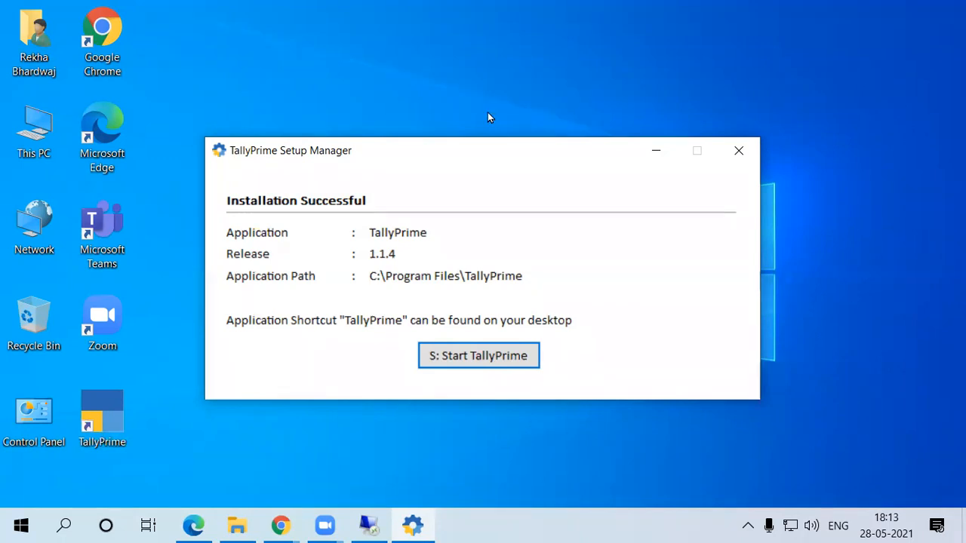
Review the installation summary, including the application details, the desktop shortcut note and the option to start TallyPrime
{"action": "mouse_move", "coordinate": [211, 185]}
{"action": "left_mouse_down"}
{"action": "mouse_move", "coordinate": [243, 210]}
{"action": "mouse_move", "coordinate": [389, 212]}
{"action": "left_mouse_up"}
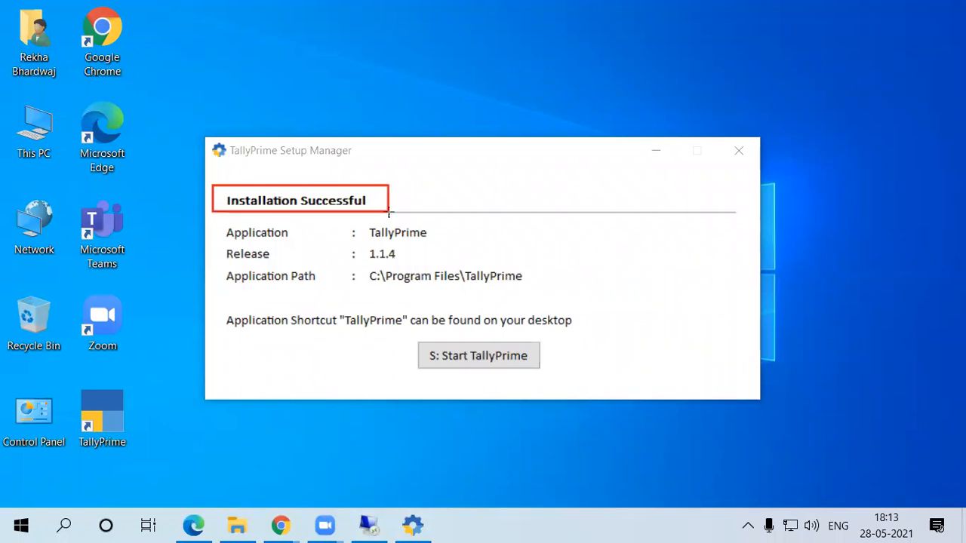
{"action": "mouse_move", "coordinate": [214, 220]}
{"action": "left_mouse_down"}
{"action": "mouse_move", "coordinate": [326, 267]}
{"action": "mouse_move", "coordinate": [476, 294]}
{"action": "mouse_move", "coordinate": [532, 290]}
{"action": "left_mouse_up"}
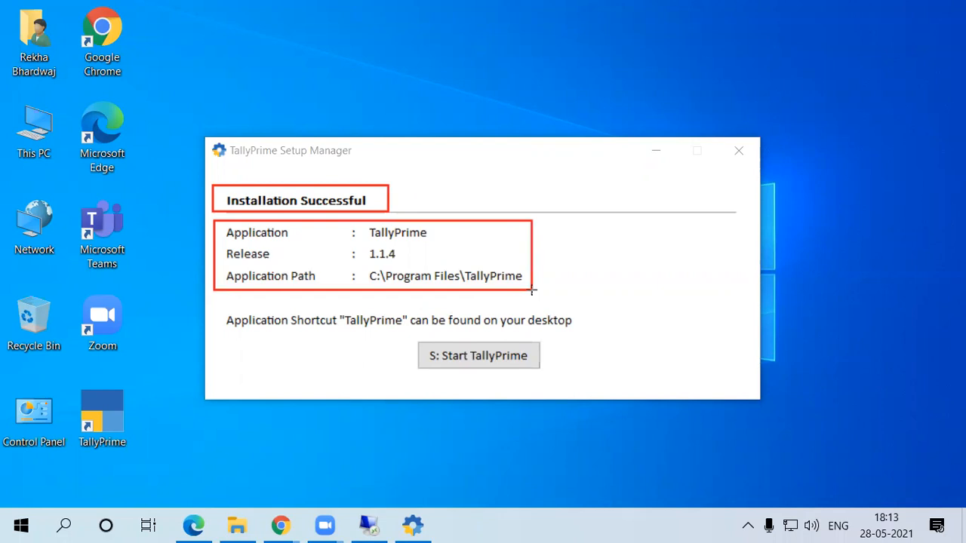
{"action": "mouse_move", "coordinate": [214, 305]}
{"action": "left_mouse_down"}
{"action": "mouse_move", "coordinate": [394, 331]}
{"action": "mouse_move", "coordinate": [591, 333]}
{"action": "left_mouse_up"}
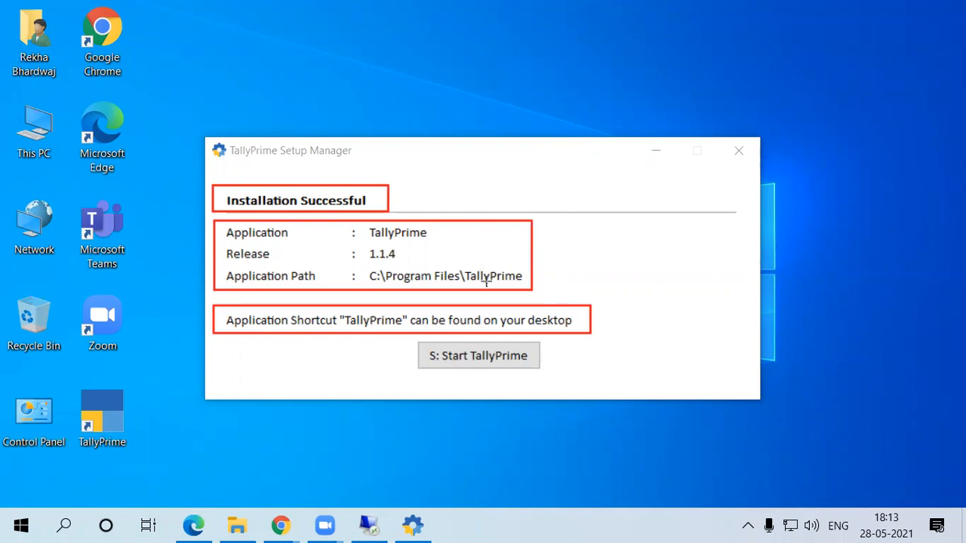
{"action": "left_click_drag", "start_coordinate": [402, 338], "coordinate": [556, 375]}
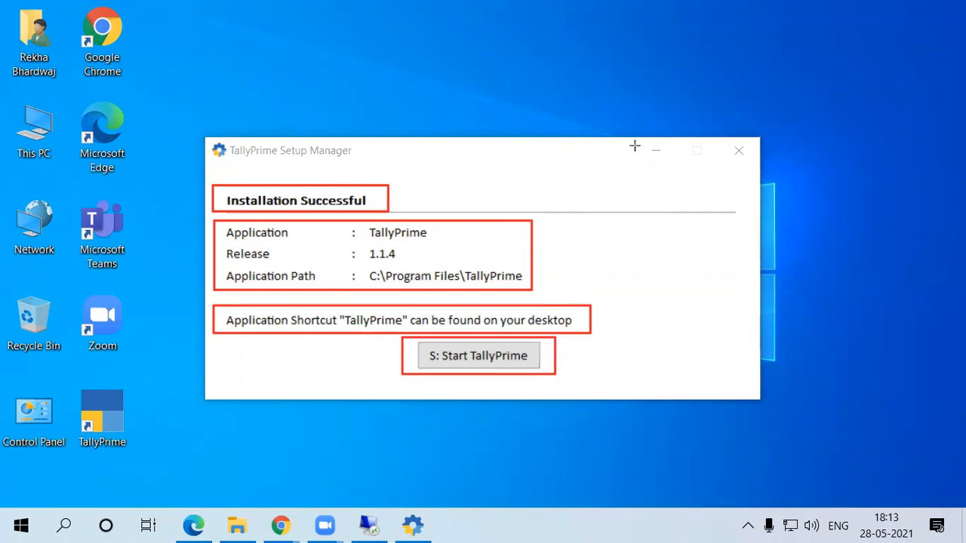
{"action": "left_click", "coordinate": [635, 145]}
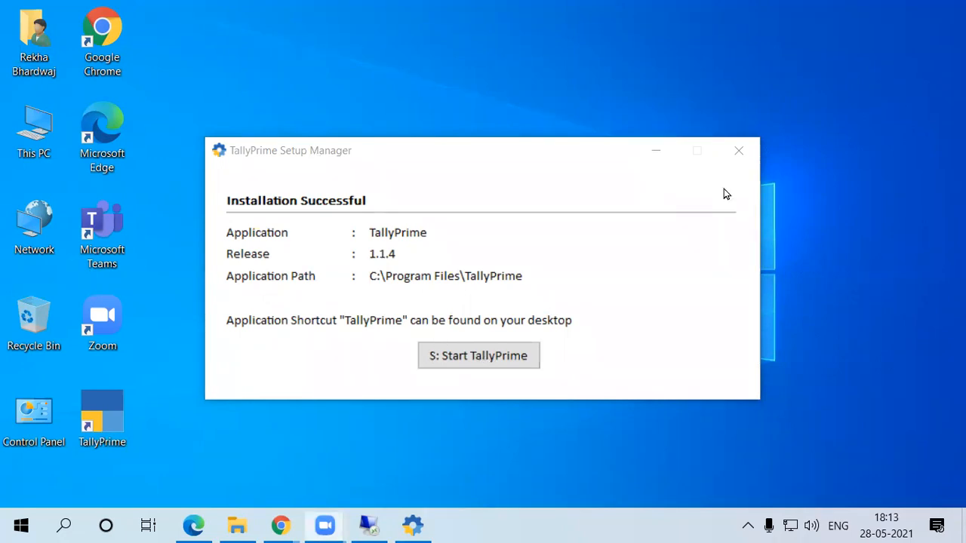
{"action": "left_click", "coordinate": [557, 147]}
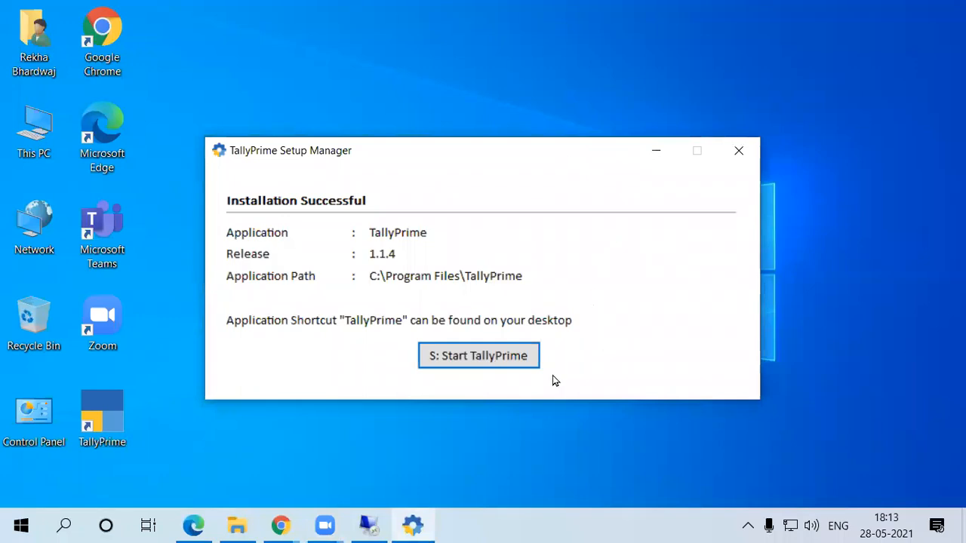
Start TallyPrime and allow it through Windows Defender Firewall on both private and public networks
{"action": "left_click", "coordinate": [458, 359]}
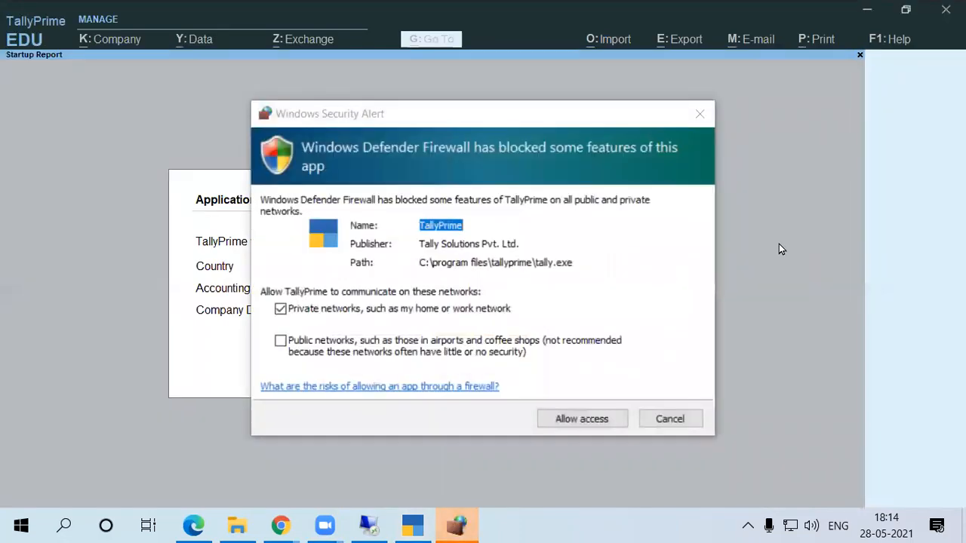
{"action": "left_click", "coordinate": [467, 118]}
{"action": "left_click_drag", "start_coordinate": [466, 118], "coordinate": [569, 124]}
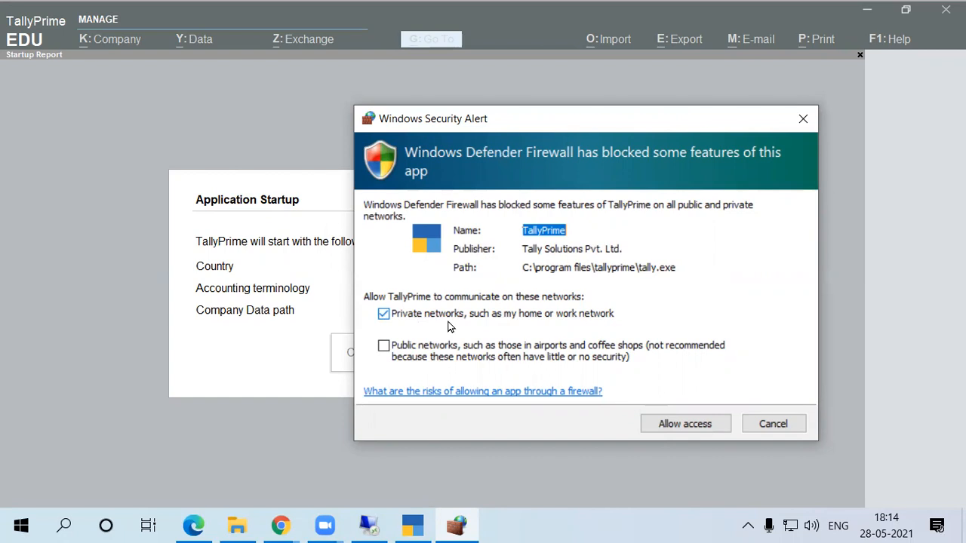
{"action": "left_click", "coordinate": [384, 347]}
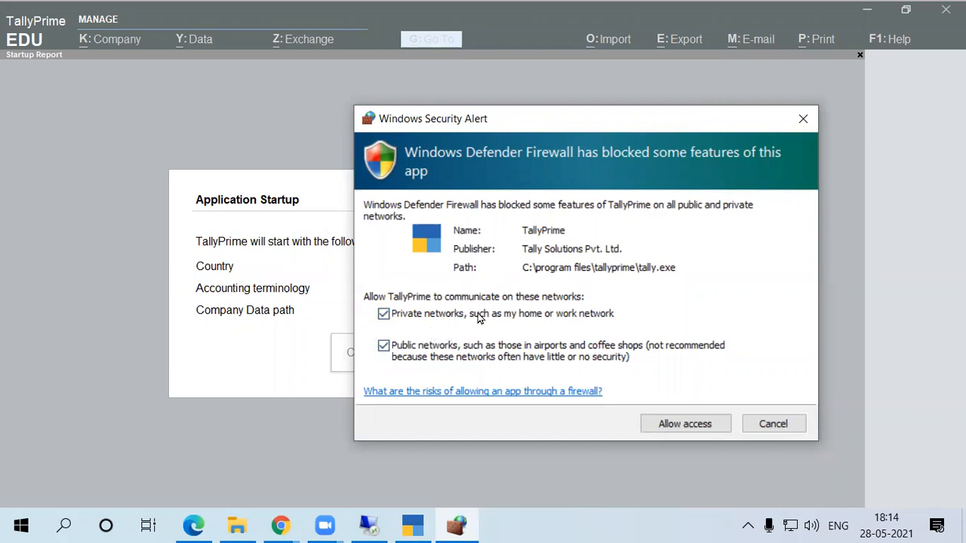
{"action": "left_click", "coordinate": [668, 425]}
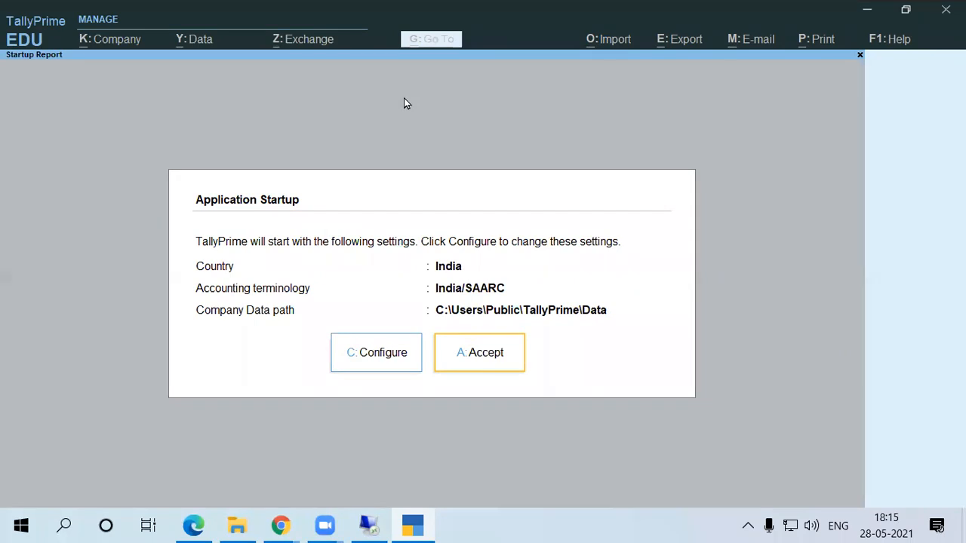
Examine the country, accounting terminology and company data path in the Application Startup settings, along with the Accept option
{"action": "key", "text": "ctrl+2"}
{"action": "mouse_move", "coordinate": [176, 183]}
{"action": "left_mouse_down"}
{"action": "mouse_move", "coordinate": [222, 219]}
{"action": "mouse_move", "coordinate": [321, 221]}
{"action": "left_mouse_up"}
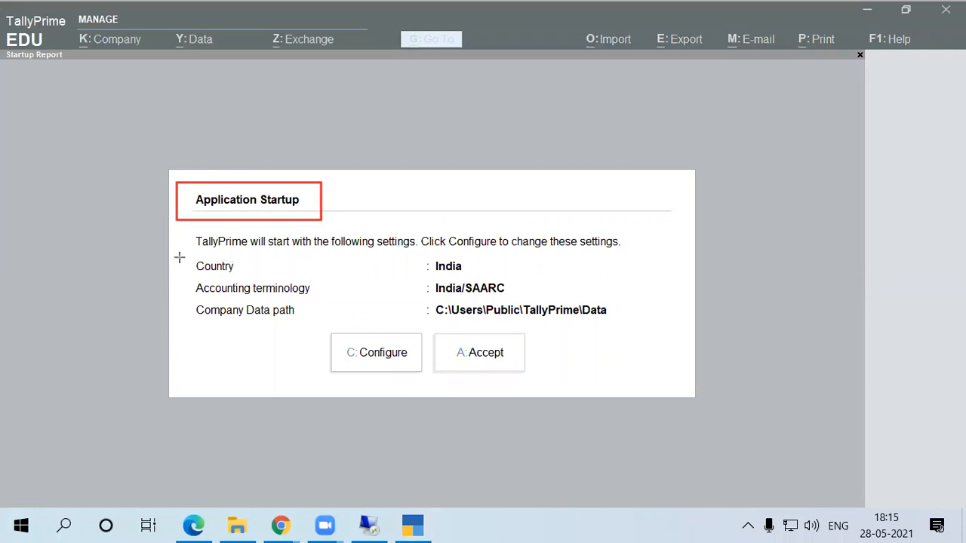
{"action": "left_click_drag", "start_coordinate": [182, 228], "coordinate": [215, 230]}
{"action": "mouse_move", "coordinate": [330, 243]}
{"action": "left_mouse_down"}
{"action": "mouse_move", "coordinate": [356, 253]}
{"action": "mouse_move", "coordinate": [636, 251]}
{"action": "left_mouse_up"}
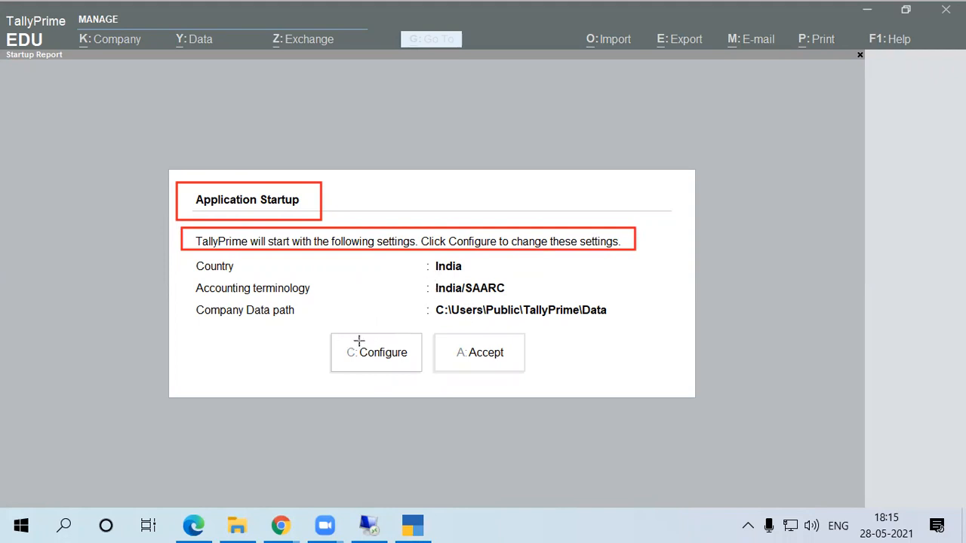
{"action": "left_click_drag", "start_coordinate": [176, 255], "coordinate": [478, 276]}
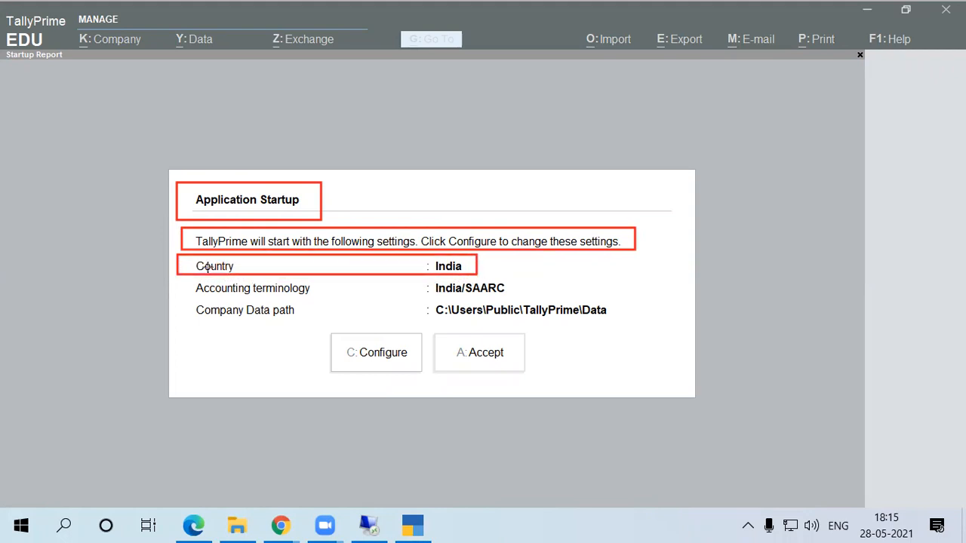
{"action": "mouse_move", "coordinate": [173, 275]}
{"action": "left_mouse_down"}
{"action": "mouse_move", "coordinate": [524, 300]}
{"action": "mouse_move", "coordinate": [517, 297]}
{"action": "left_mouse_up"}
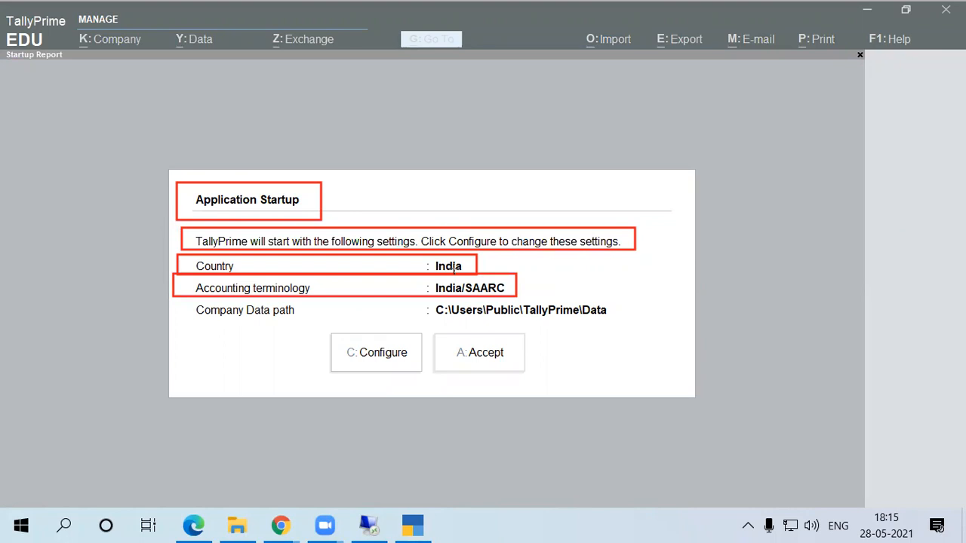
{"action": "mouse_move", "coordinate": [175, 299]}
{"action": "left_mouse_down"}
{"action": "mouse_move", "coordinate": [530, 327]}
{"action": "mouse_move", "coordinate": [620, 322]}
{"action": "left_mouse_up"}
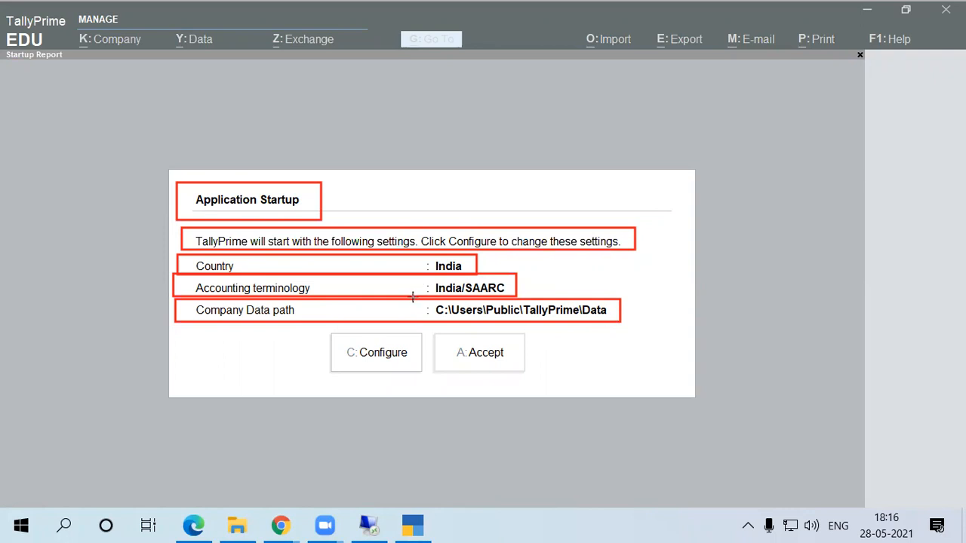
{"action": "mouse_move", "coordinate": [413, 300]}
{"action": "left_mouse_down"}
{"action": "mouse_move", "coordinate": [641, 335]}
{"action": "mouse_move", "coordinate": [643, 325]}
{"action": "mouse_move", "coordinate": [622, 325]}
{"action": "left_mouse_up"}
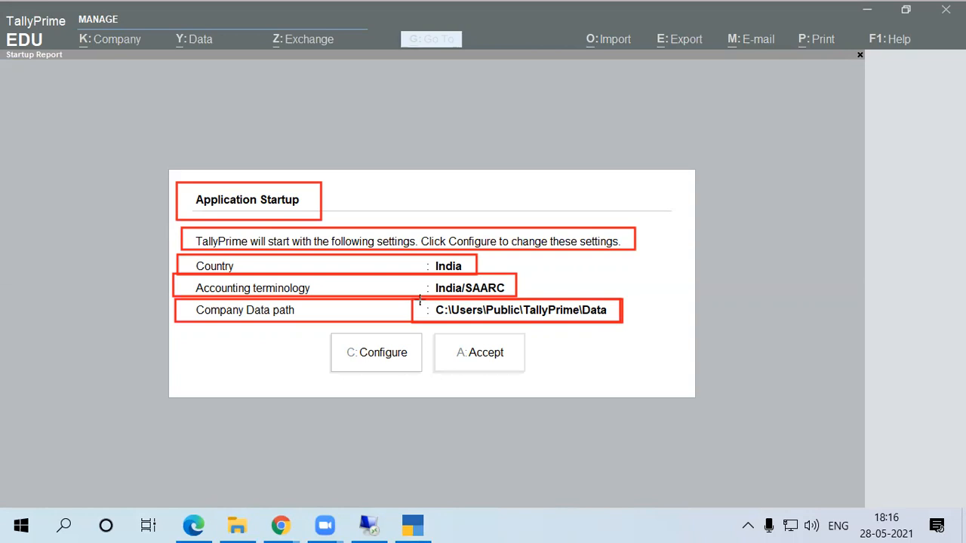
{"action": "left_click_drag", "start_coordinate": [420, 299], "coordinate": [617, 321]}
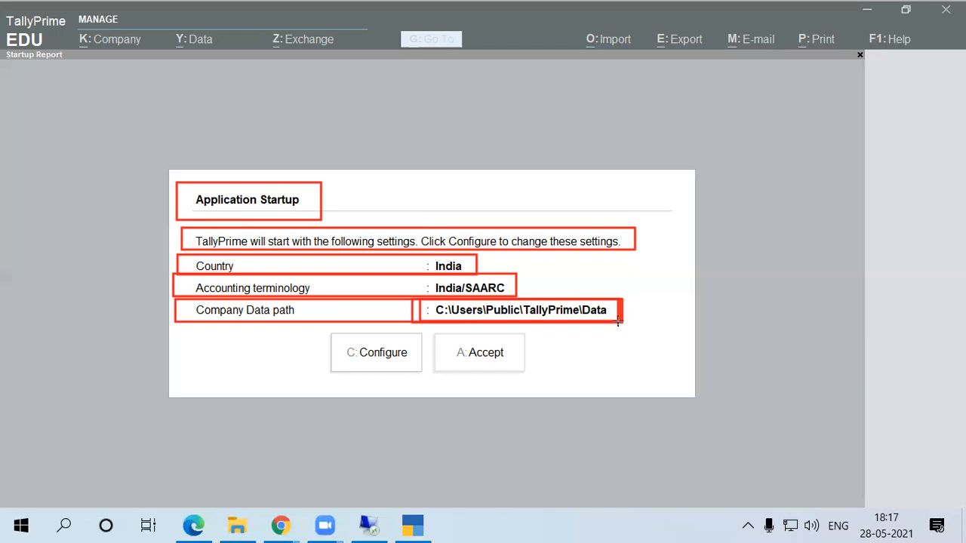
{"action": "left_click_drag", "start_coordinate": [425, 330], "coordinate": [534, 379]}
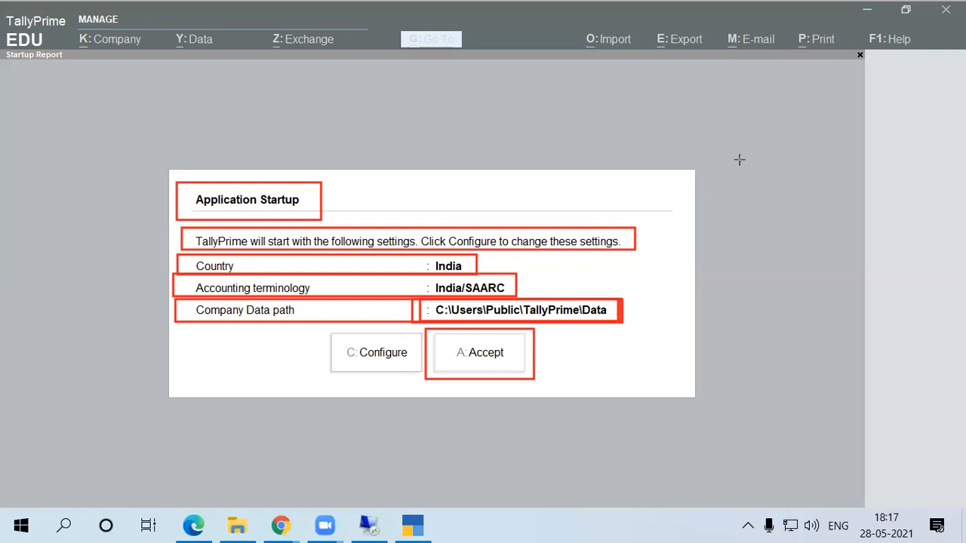
{"action": "key", "text": "e"}
{"action": "left_click", "coordinate": [490, 384]}
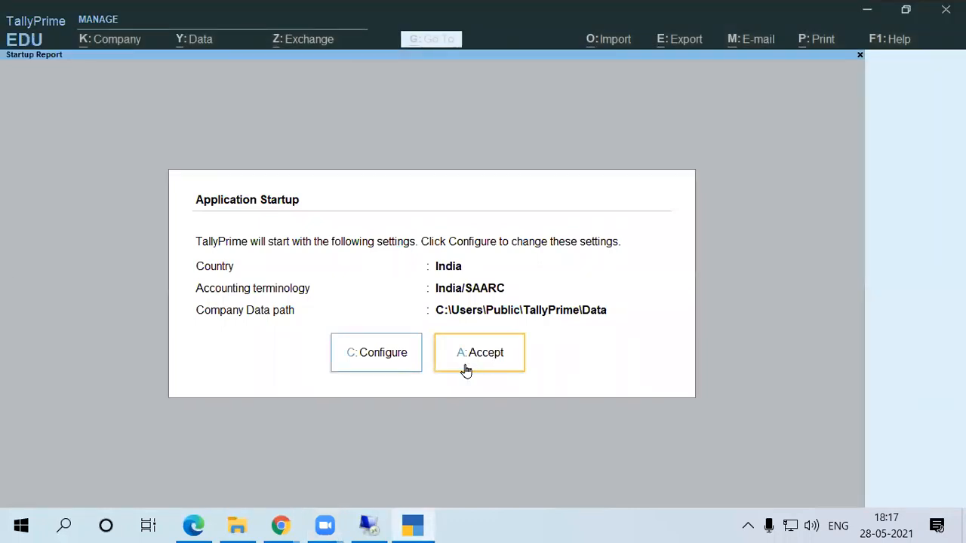
Accept the default Application Startup settings
{"action": "left_click", "coordinate": [480, 355]}
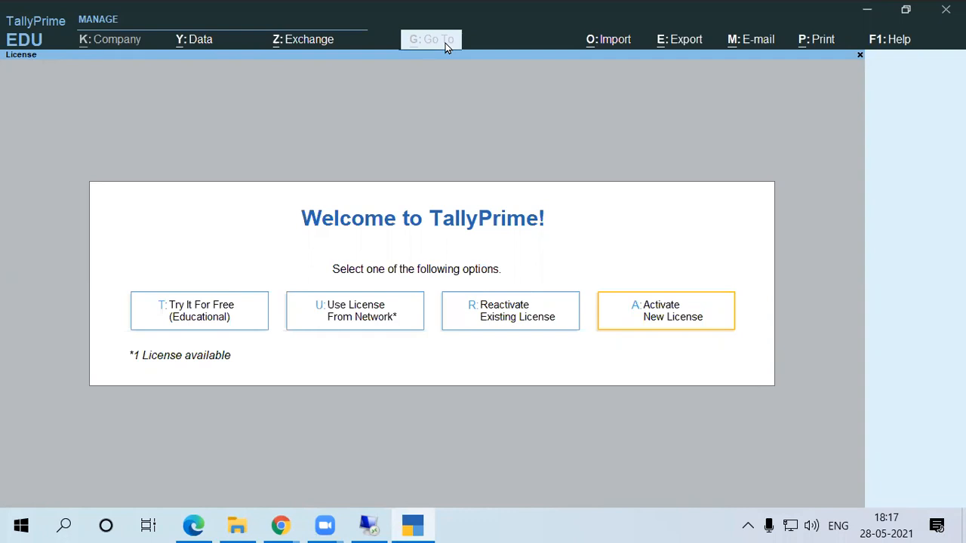
Examine the four license options on the Welcome to TallyPrime screen, from the free educational trial to activating a new license
{"action": "key", "text": "t"}
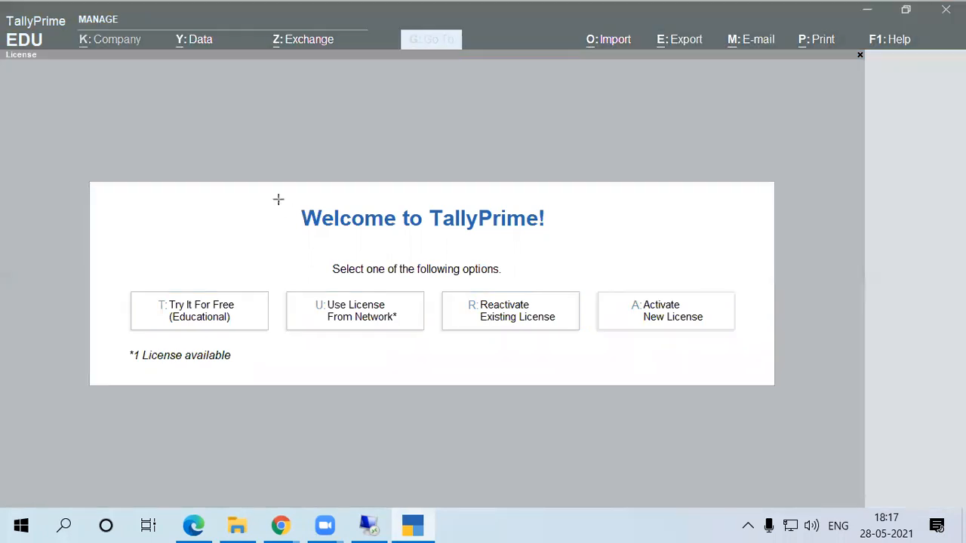
{"action": "mouse_move", "coordinate": [277, 195]}
{"action": "left_mouse_down"}
{"action": "mouse_move", "coordinate": [543, 229]}
{"action": "mouse_move", "coordinate": [563, 240]}
{"action": "left_mouse_up"}
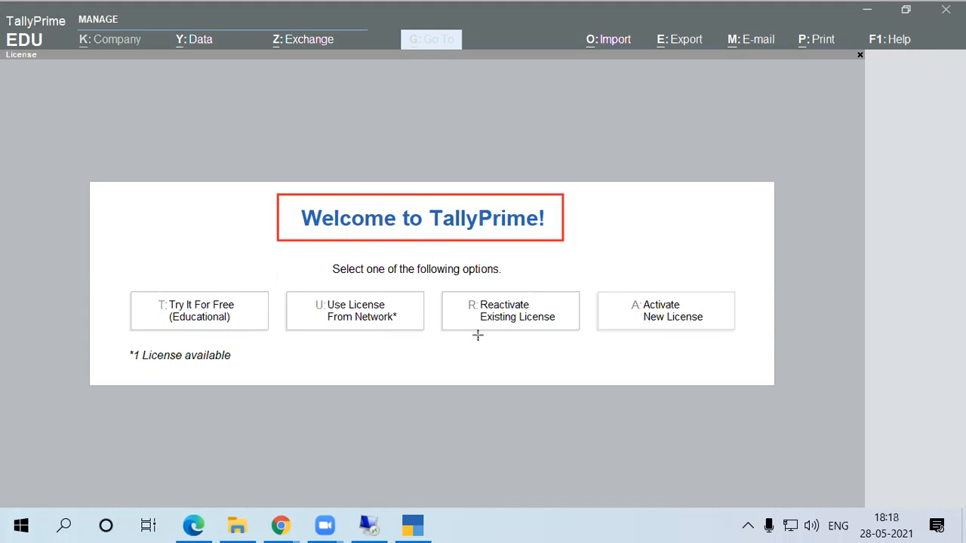
{"action": "left_click_drag", "start_coordinate": [107, 278], "coordinate": [271, 337]}
{"action": "left_click_drag", "start_coordinate": [277, 281], "coordinate": [431, 336]}
{"action": "mouse_move", "coordinate": [436, 281]}
{"action": "left_mouse_down"}
{"action": "mouse_move", "coordinate": [450, 334]}
{"action": "mouse_move", "coordinate": [585, 336]}
{"action": "left_mouse_up"}
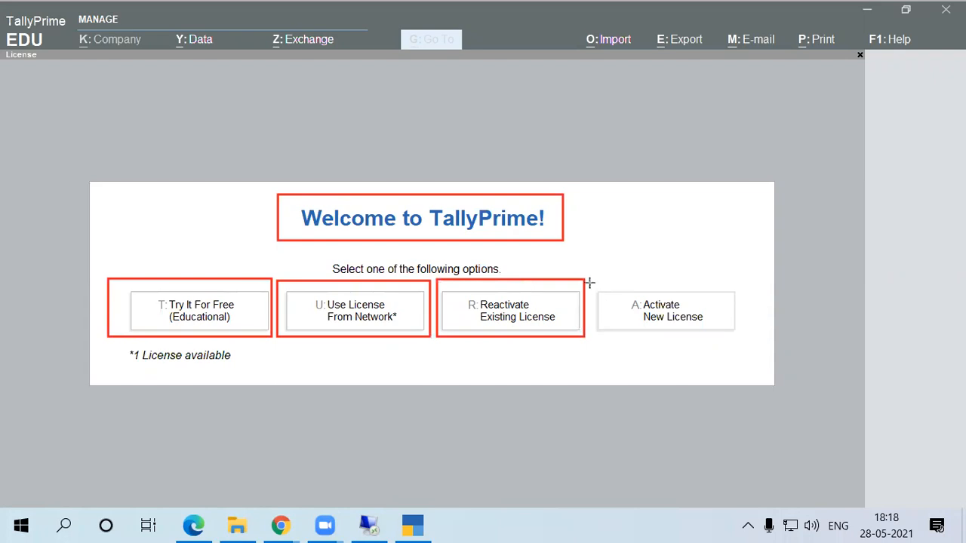
{"action": "mouse_move", "coordinate": [593, 279]}
{"action": "left_mouse_down"}
{"action": "mouse_move", "coordinate": [605, 324]}
{"action": "mouse_move", "coordinate": [742, 336]}
{"action": "left_mouse_up"}
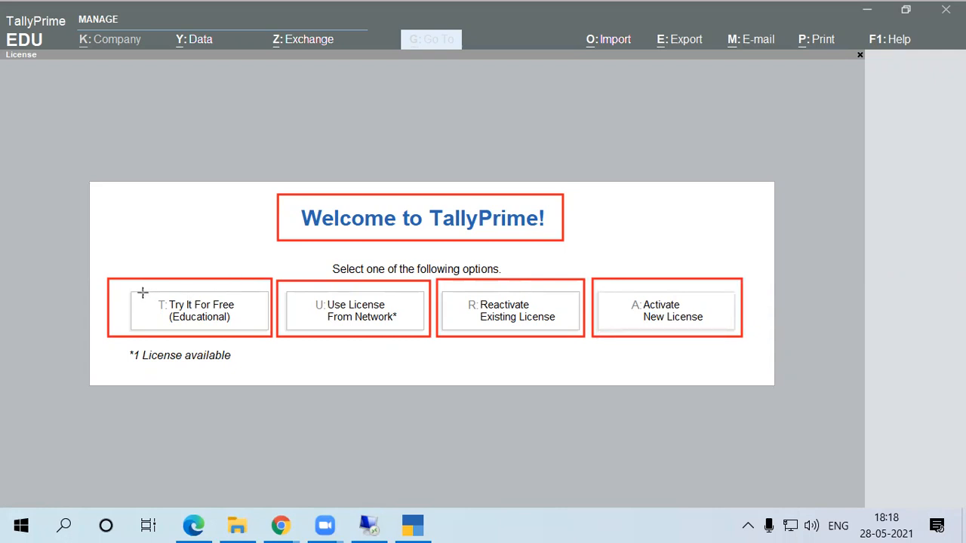
Continue into TallyPrime with the free educational trial instead of a license
{"action": "left_click_drag", "start_coordinate": [142, 292], "coordinate": [252, 327]}
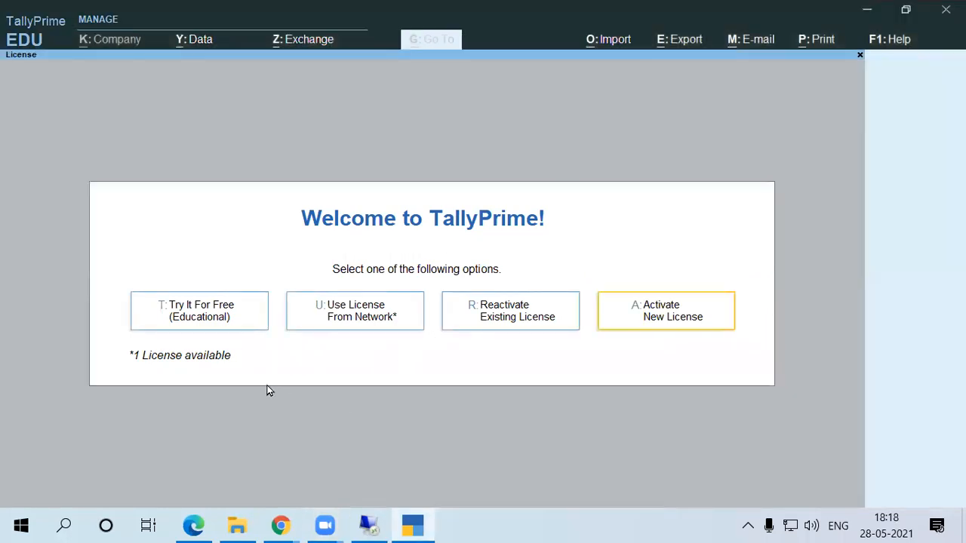
{"action": "left_click", "coordinate": [207, 317]}
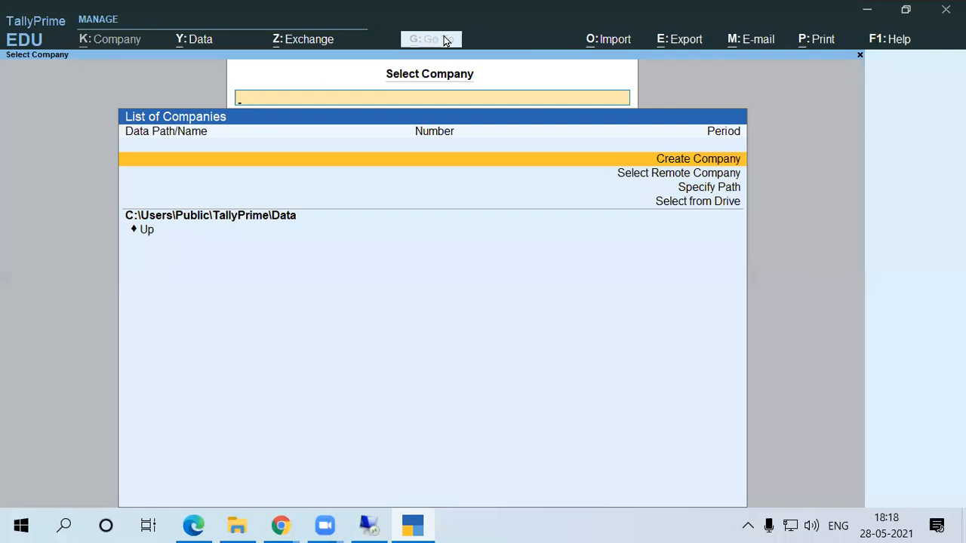
Examine the Select Company screen and its List of Companies, especially the Create Company option
{"action": "left_click_drag", "start_coordinate": [227, 59], "coordinate": [636, 102]}
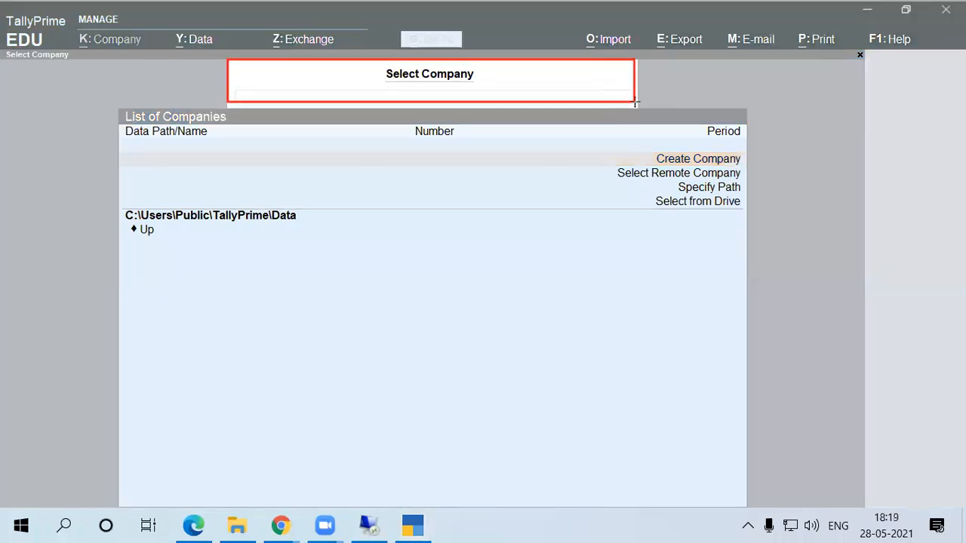
{"action": "left_click_drag", "start_coordinate": [114, 105], "coordinate": [747, 241]}
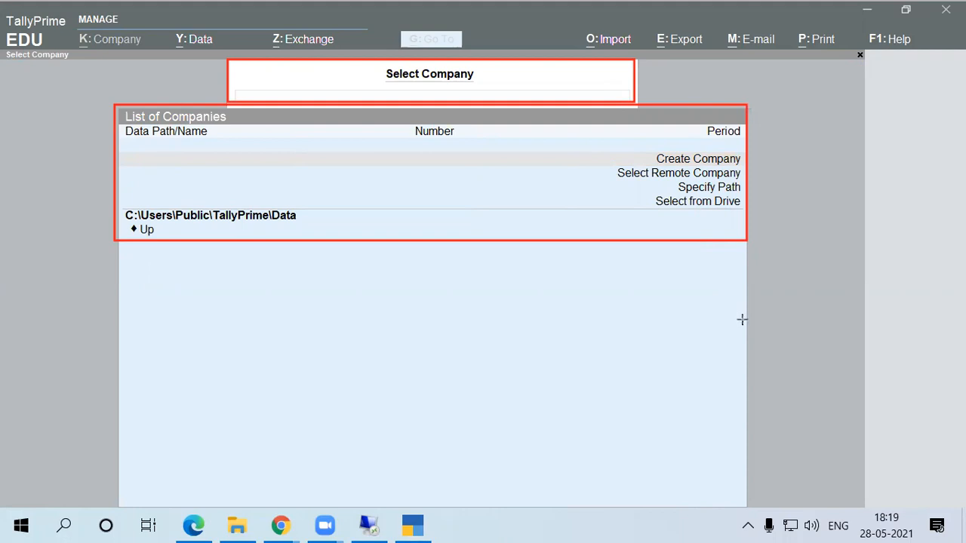
{"action": "left_click_drag", "start_coordinate": [639, 149], "coordinate": [750, 167]}
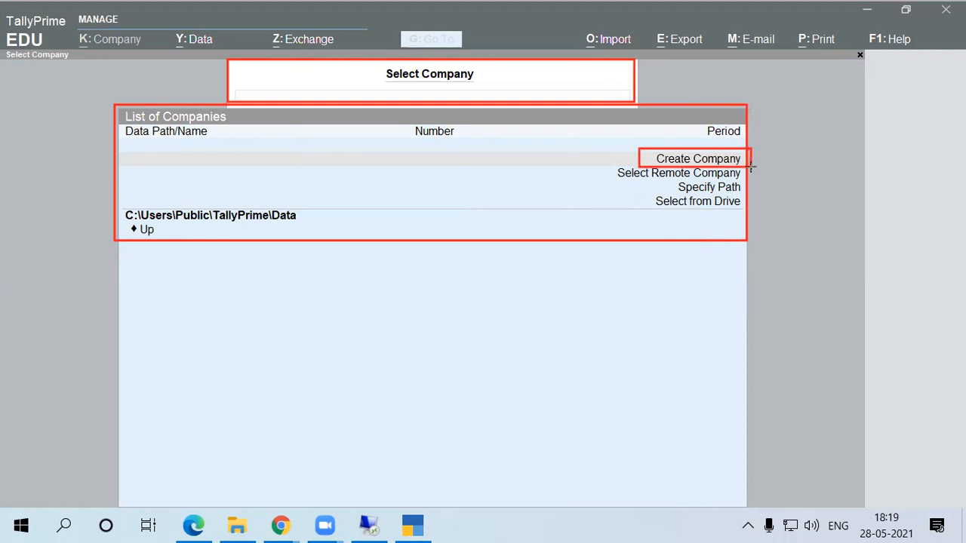
{"action": "left_click_drag", "start_coordinate": [374, 65], "coordinate": [483, 85]}
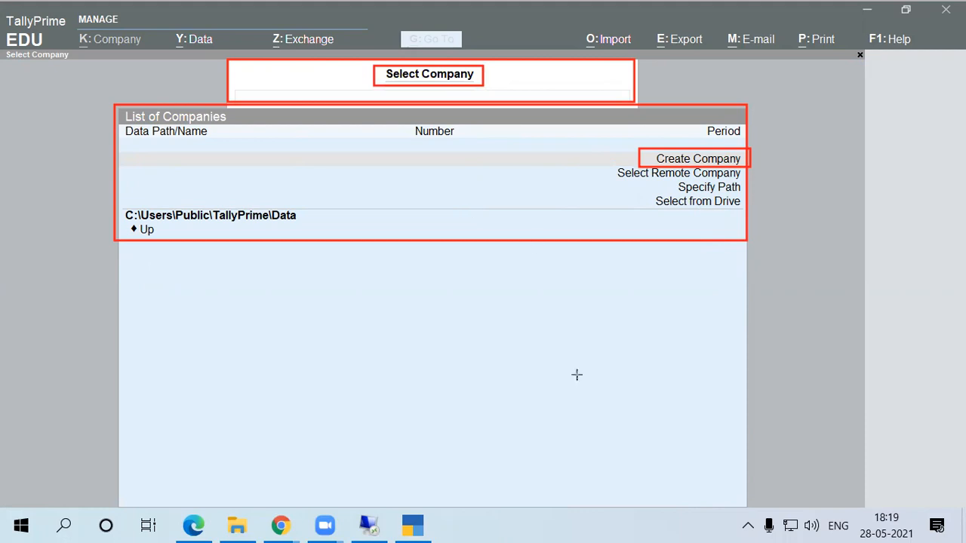
{"action": "key", "text": "e"}
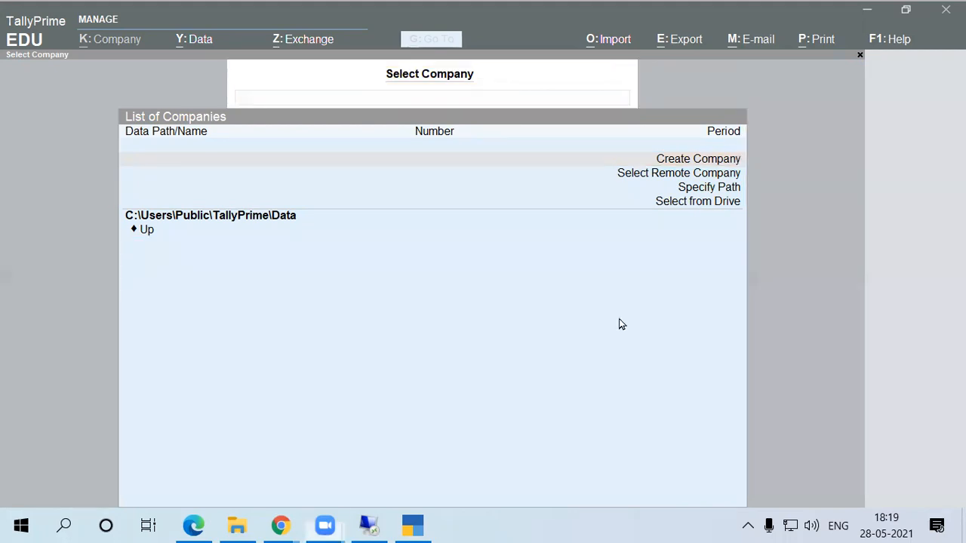
{"action": "key", "text": "Escape"}
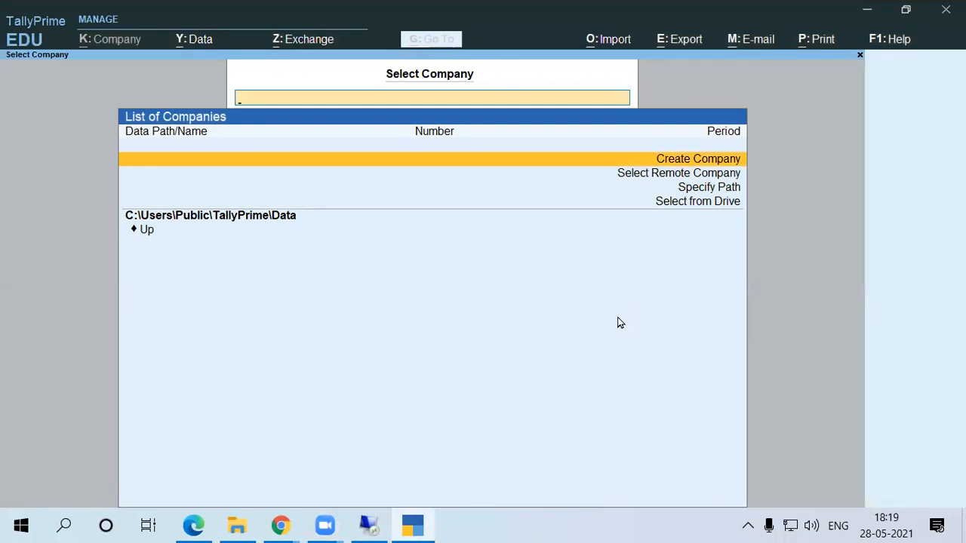
Annotate the Select Company screen with a two-line note reading "Ctrl+Q" and "Alt+F4", and colour the text red
{"action": "left_click", "coordinate": [559, 85]}
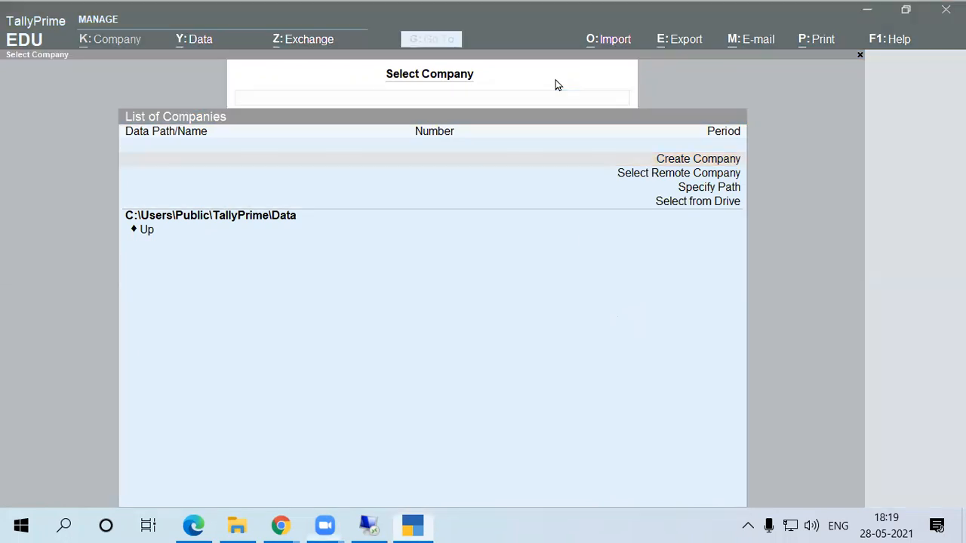
{"action": "left_click_drag", "start_coordinate": [279, 330], "coordinate": [384, 332]}
{"action": "type", "text": "Ctrl"}
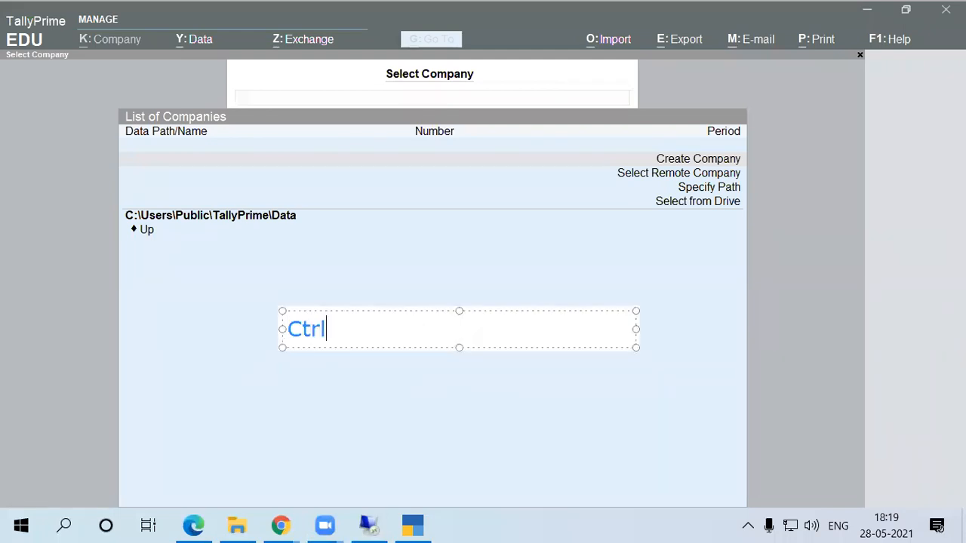
{"action": "type", "text": "+Q"}
{"action": "key", "text": "Return"}
{"action": "type", "text": "Alt+"}
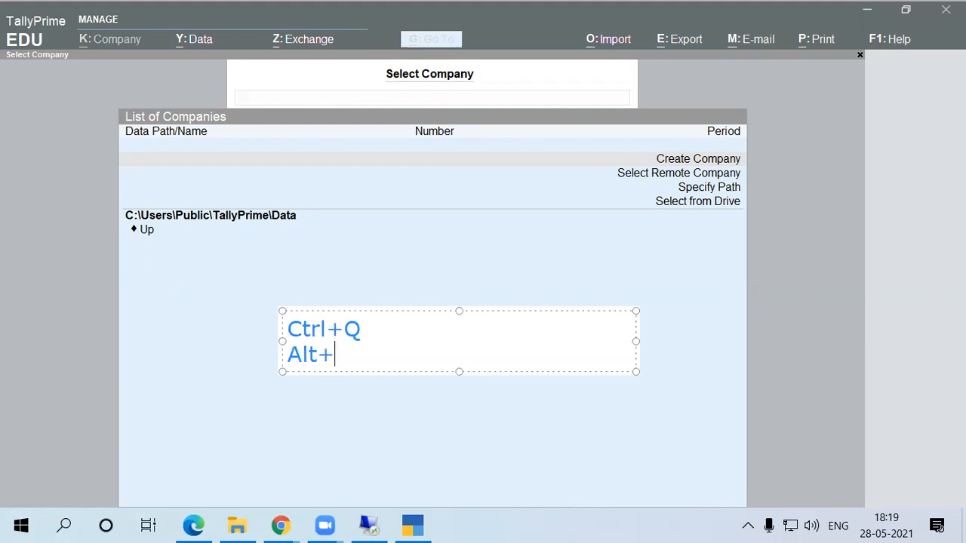
{"action": "type", "text": "F4"}
{"action": "key", "text": "ctrl+a"}
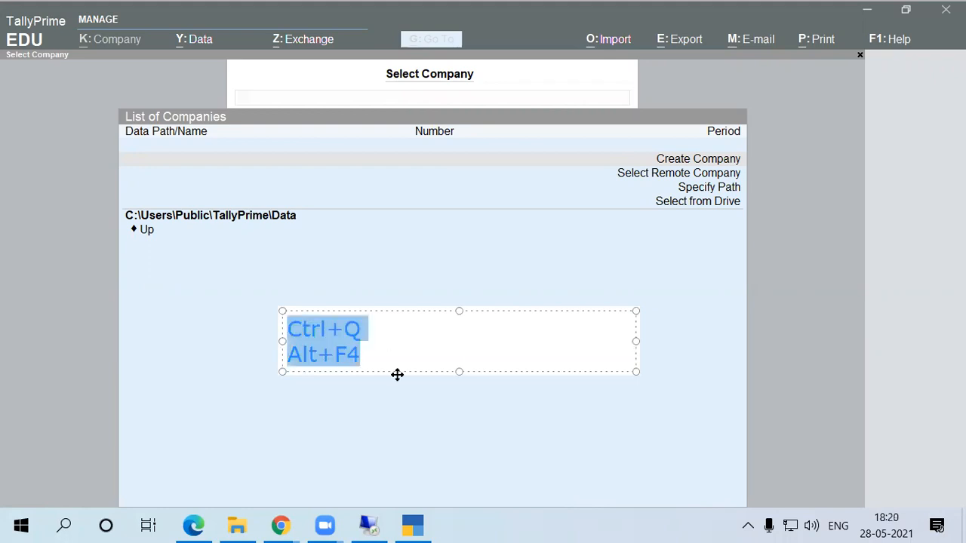
{"action": "left_click", "coordinate": [456, 342]}
{"action": "left_click", "coordinate": [433, 354]}
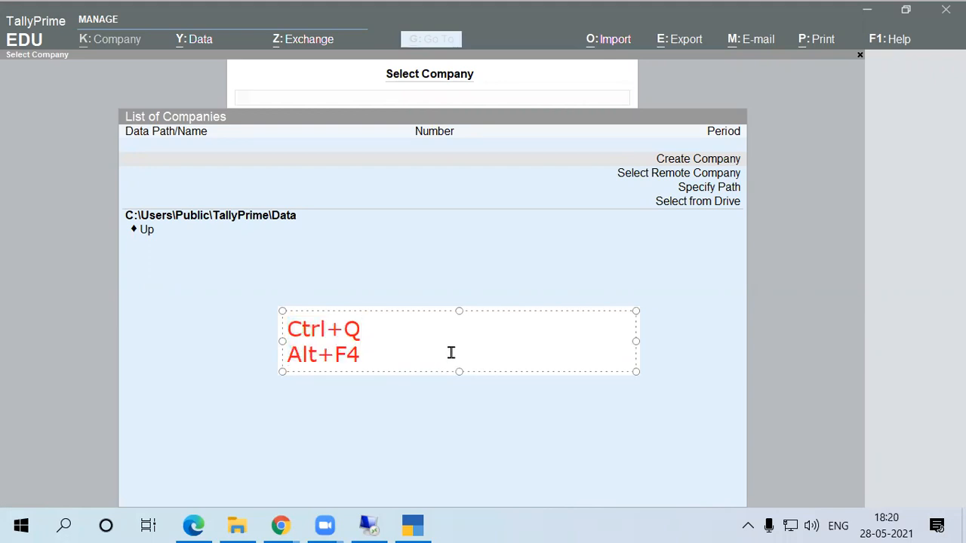
Add "Close Button" as a third line of the red note
{"action": "key", "text": "Return"}
{"action": "type", "text": "Close"}
{"action": "key", "text": "BackSpace"}
{"action": "key", "text": "BackSpace"}
{"action": "type", "text": "e b"}
{"action": "key", "text": "BackSpace"}
{"action": "type", "text": "Btu"}
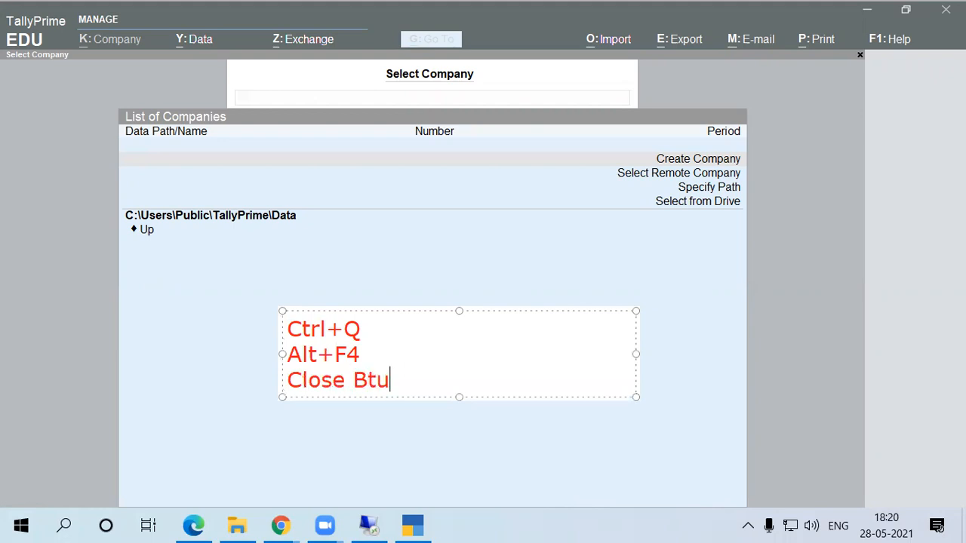
{"action": "key", "text": "BackSpace"}
{"action": "key", "text": "BackSpace"}
{"action": "type", "text": "utton"}
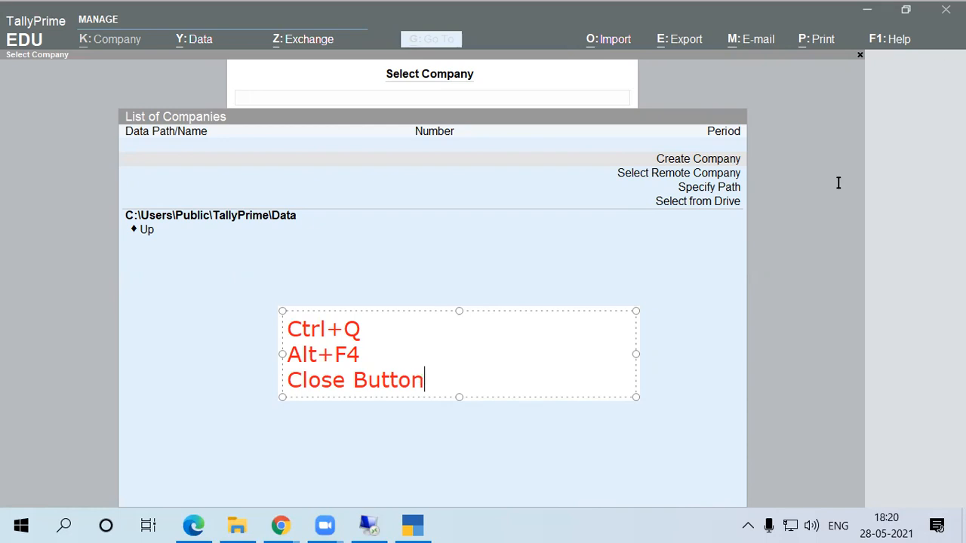
Add "Small Close Button" as the fourth line and move the note up, just below the company data path
{"action": "key", "text": "Return"}
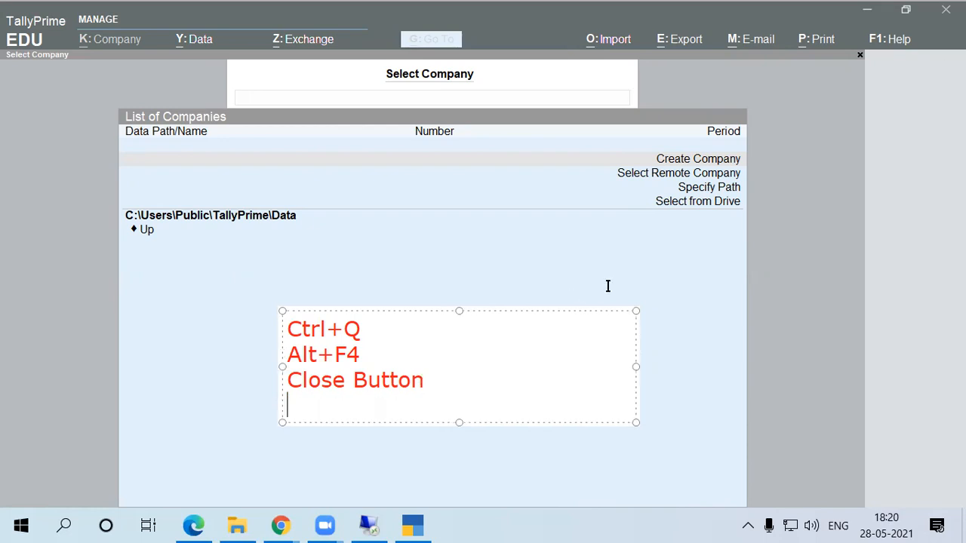
{"action": "key", "text": "Up"}
{"action": "type", "text": "Small "}
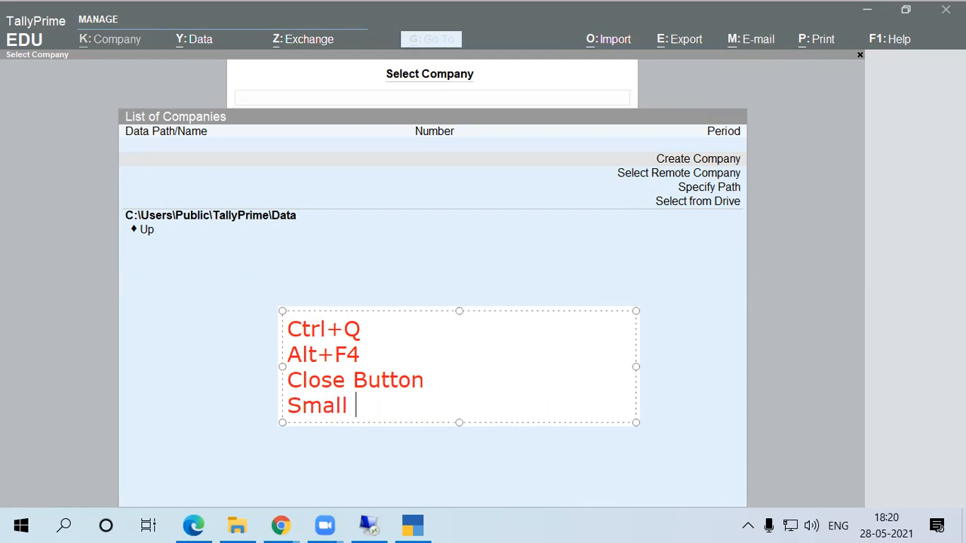
{"action": "type", "text": "Clost"}
{"action": "key", "text": "BackSpace"}
{"action": "key", "text": "BackSpace"}
{"action": "type", "text": "e Button"}
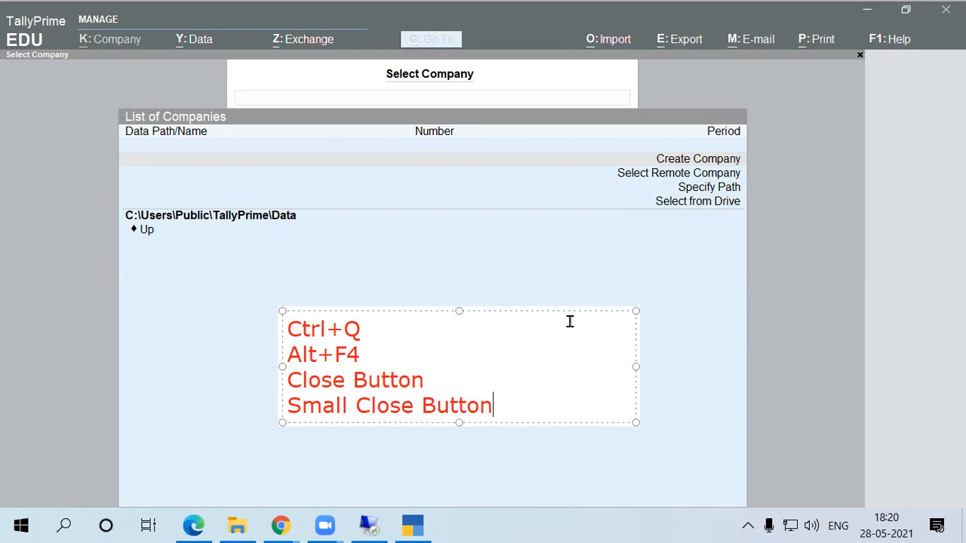
{"action": "left_click_drag", "start_coordinate": [551, 307], "coordinate": [601, 228]}
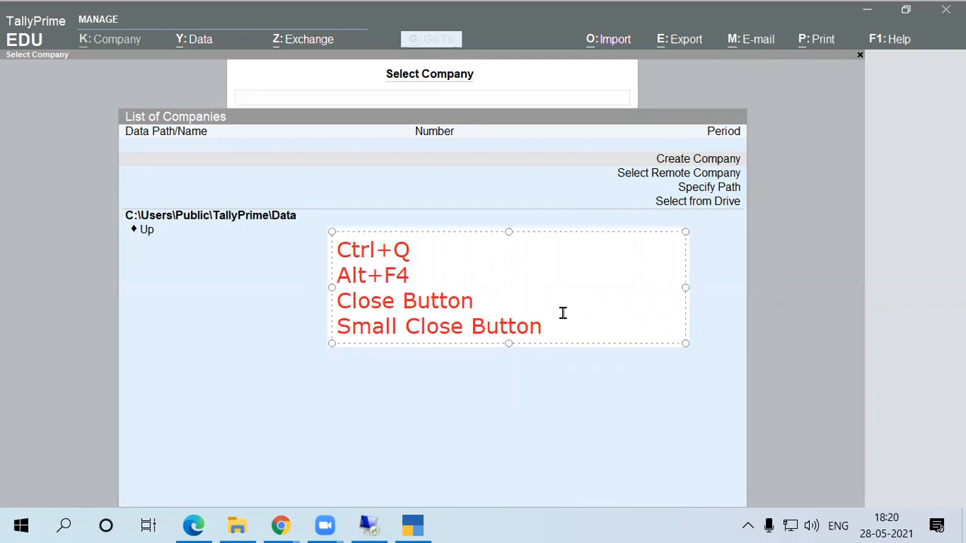
Add "Task Bar" as the last line of the note and finish editing the text
{"action": "key", "text": "Return"}
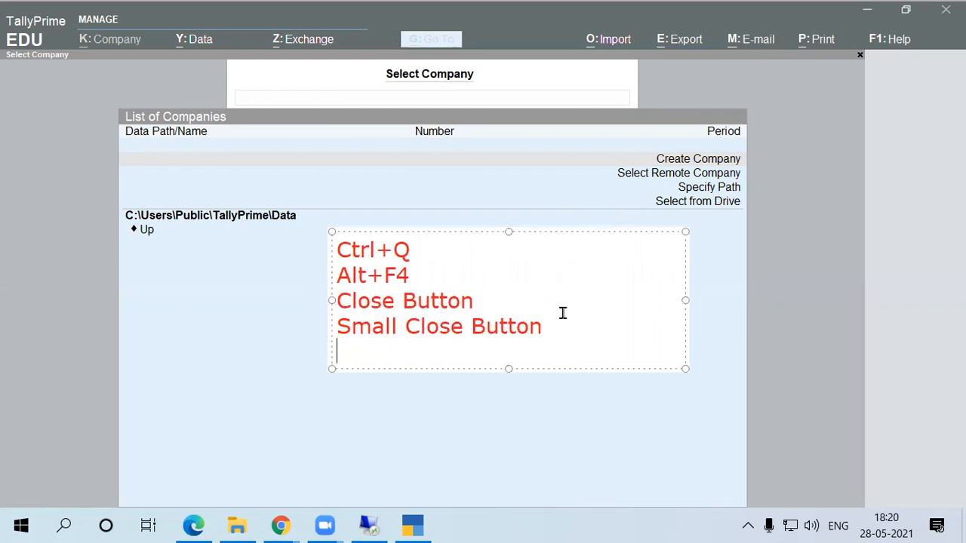
{"action": "type", "text": "Task Bar"}
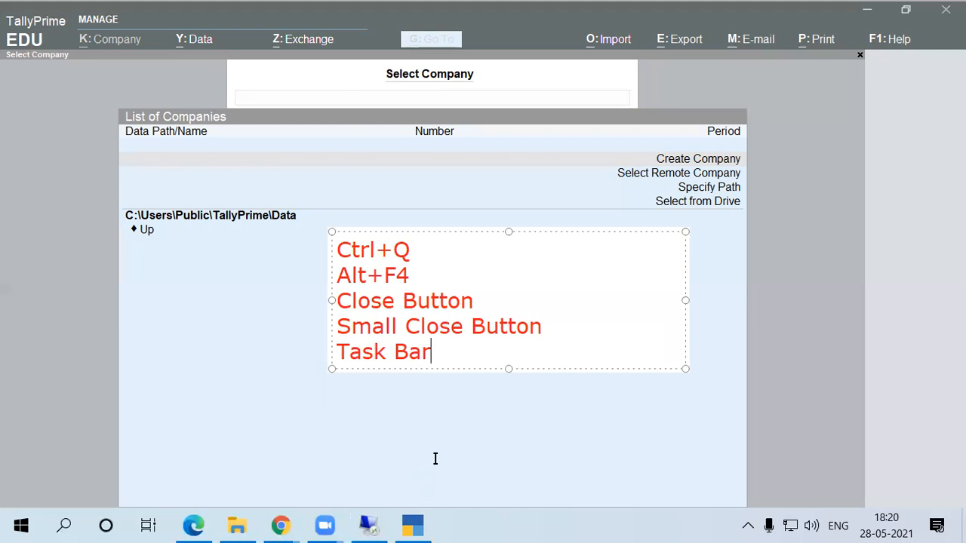
{"action": "left_click", "coordinate": [737, 335]}
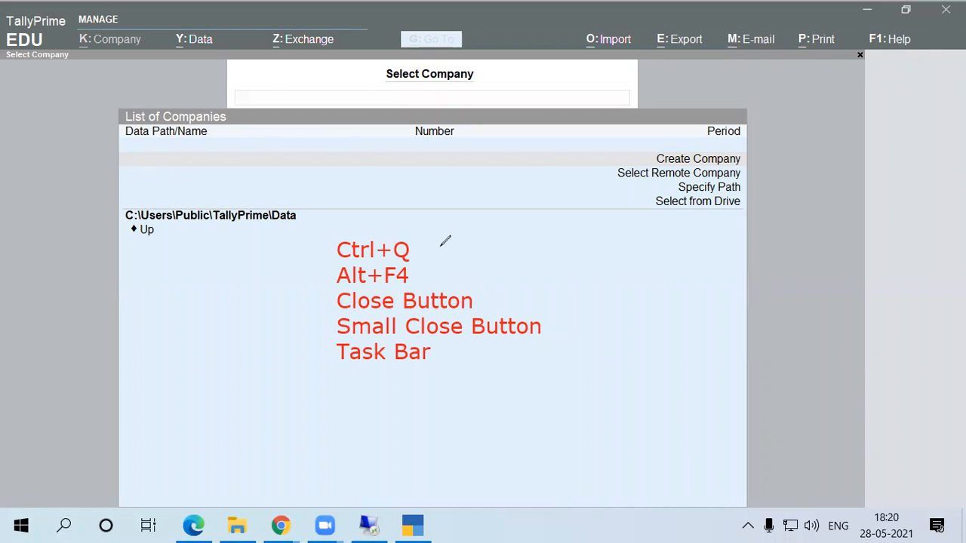
Draw check marks beside Alt+F4, Close Button and Task Bar, and circle both the window's and the screen's close controls
{"action": "left_click_drag", "start_coordinate": [421, 267], "coordinate": [453, 259]}
{"action": "left_click_drag", "start_coordinate": [482, 295], "coordinate": [519, 285]}
{"action": "mouse_move", "coordinate": [953, 5]}
{"action": "left_mouse_down"}
{"action": "mouse_move", "coordinate": [933, 7]}
{"action": "mouse_move", "coordinate": [945, 23]}
{"action": "mouse_move", "coordinate": [954, 6]}
{"action": "left_mouse_up"}
{"action": "mouse_move", "coordinate": [866, 52]}
{"action": "left_mouse_down"}
{"action": "mouse_move", "coordinate": [850, 56]}
{"action": "mouse_move", "coordinate": [874, 62]}
{"action": "mouse_move", "coordinate": [868, 43]}
{"action": "left_mouse_up"}
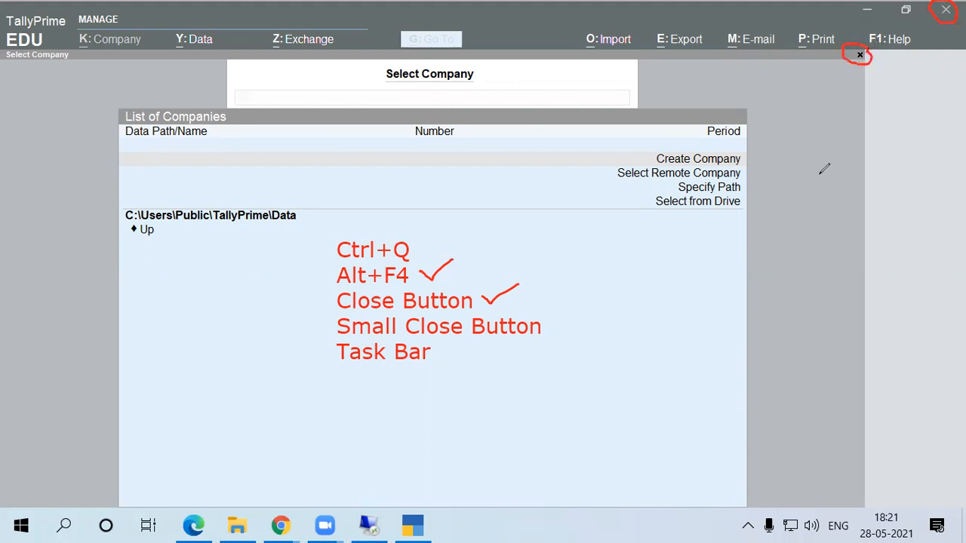
{"action": "left_click_drag", "start_coordinate": [436, 360], "coordinate": [472, 355]}
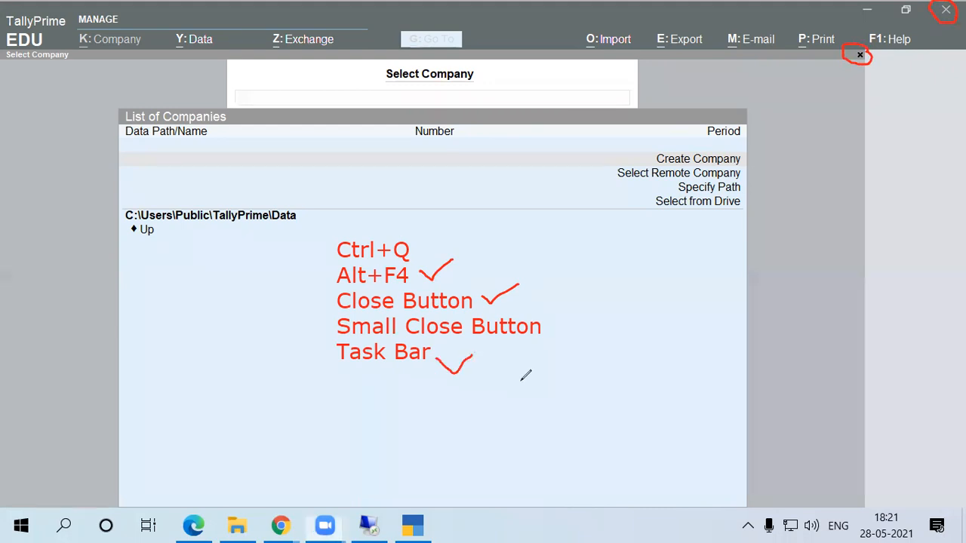
Request closing the TallyPrime window from the taskbar, and answer No to the Quit confirmation
{"action": "left_click", "coordinate": [605, 310]}
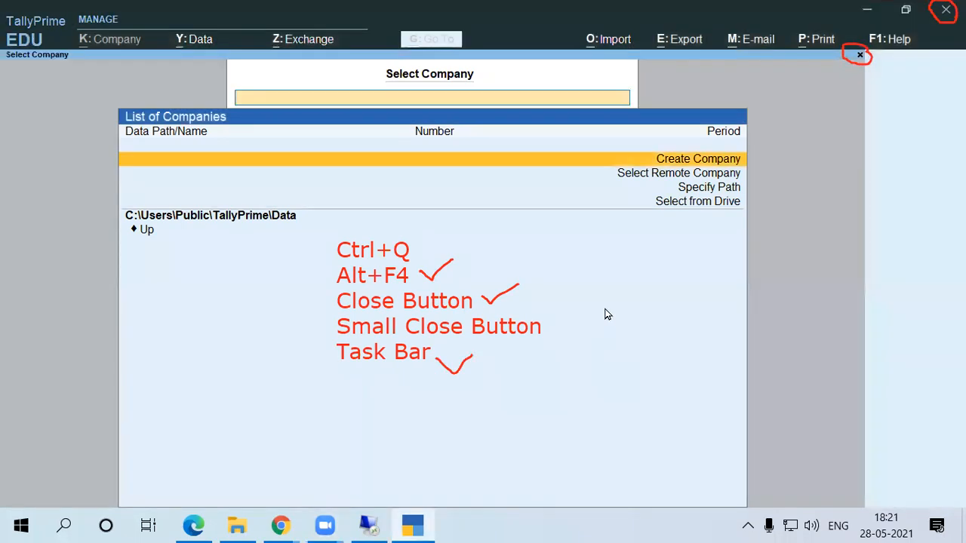
{"action": "left_click", "coordinate": [411, 527]}
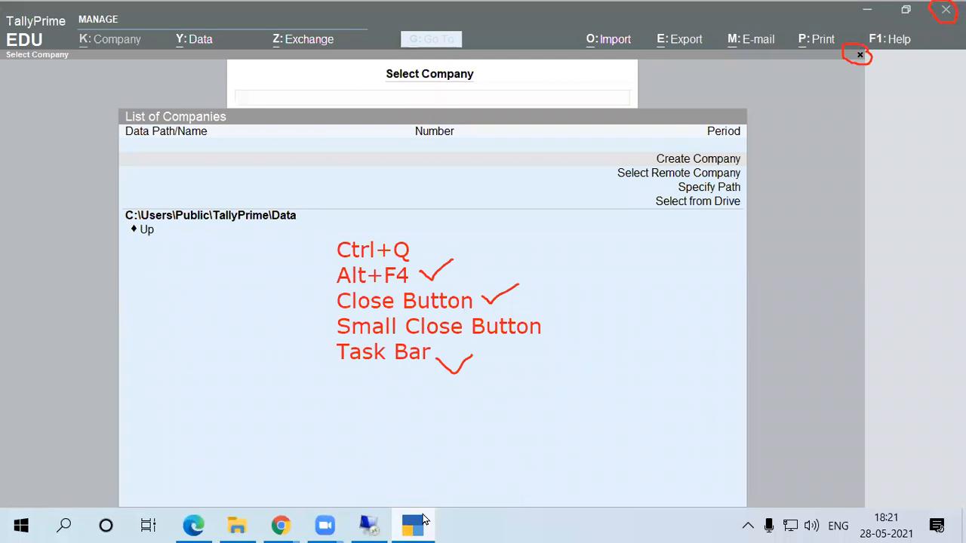
{"action": "right_click", "coordinate": [411, 526]}
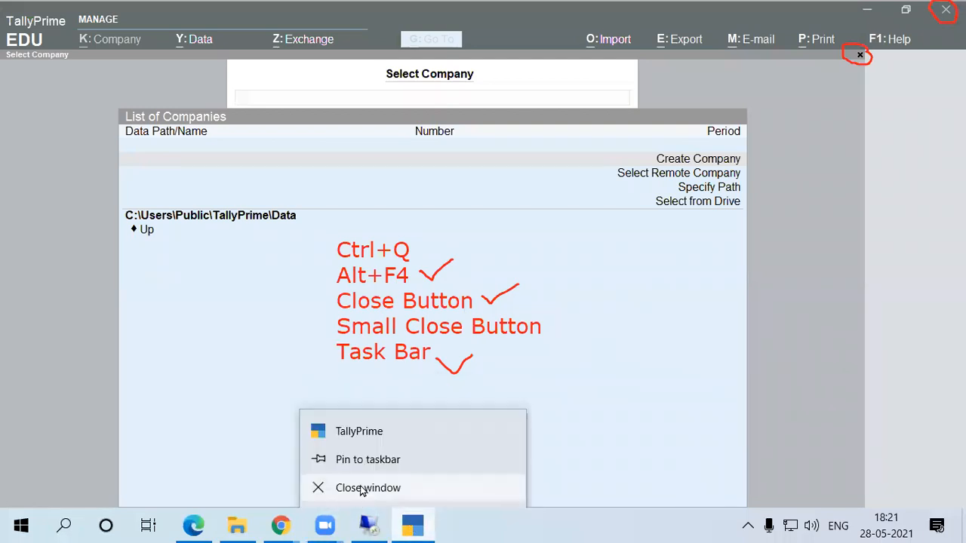
{"action": "left_click", "coordinate": [362, 489]}
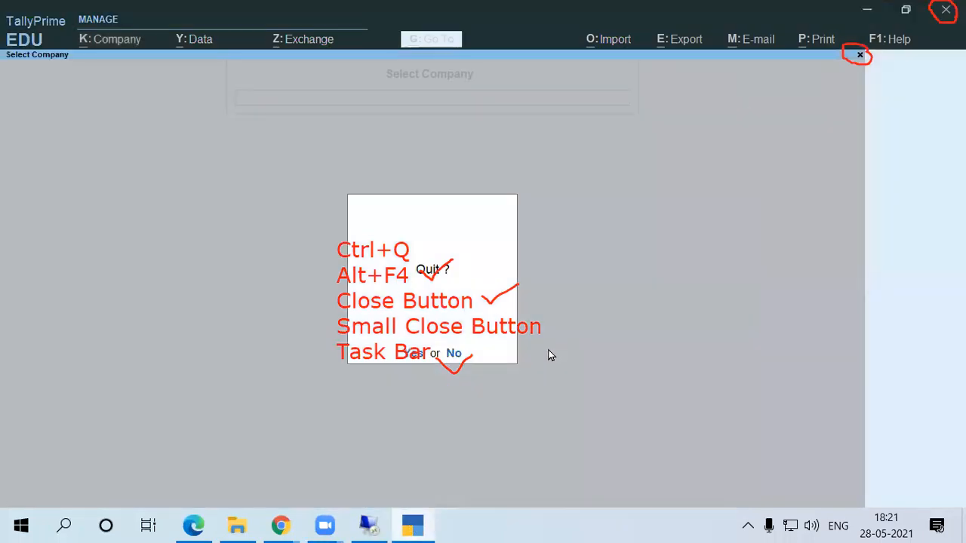
{"action": "left_click", "coordinate": [455, 354]}
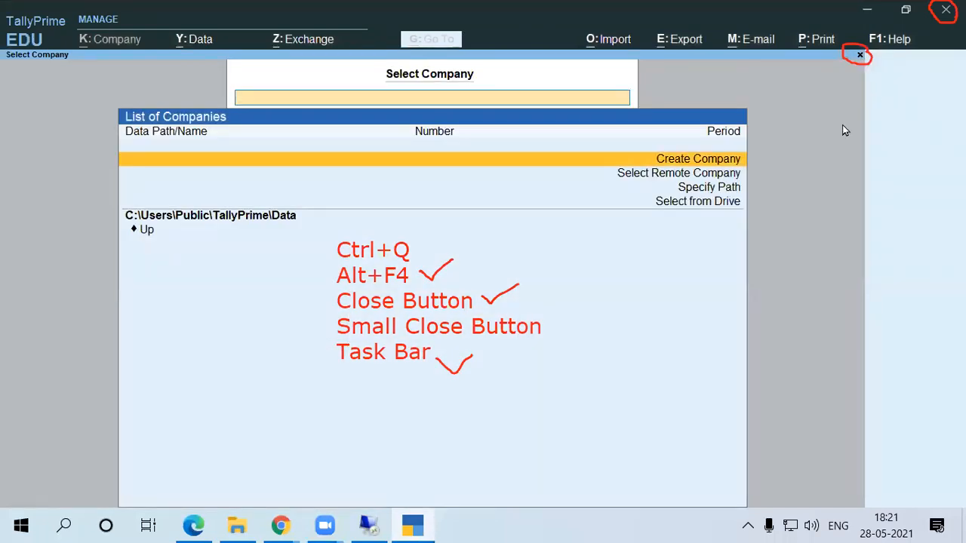
Leave the Select Company screen twice, answering No to each Quit confirmation, and clear the drawn annotations in between
{"action": "left_click", "coordinate": [861, 56]}
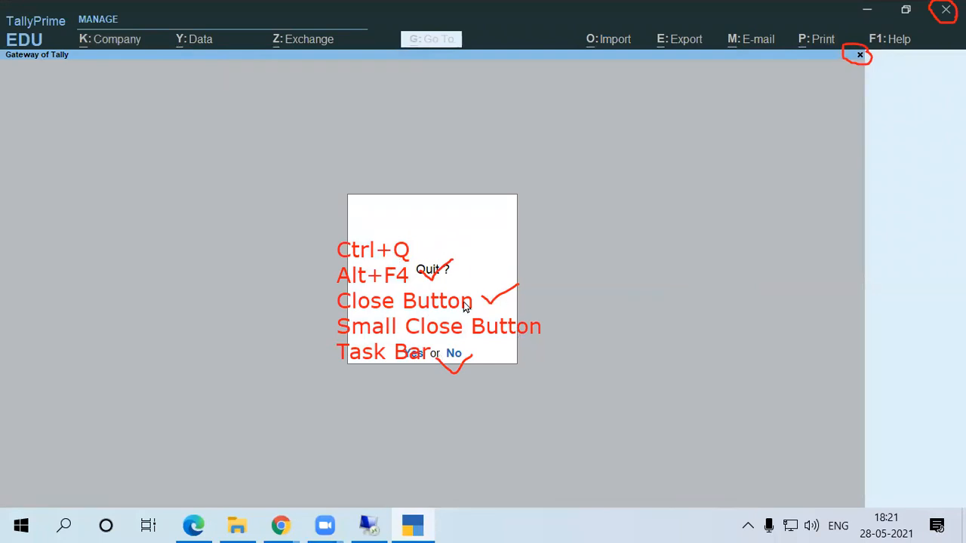
{"action": "left_click", "coordinate": [722, 45]}
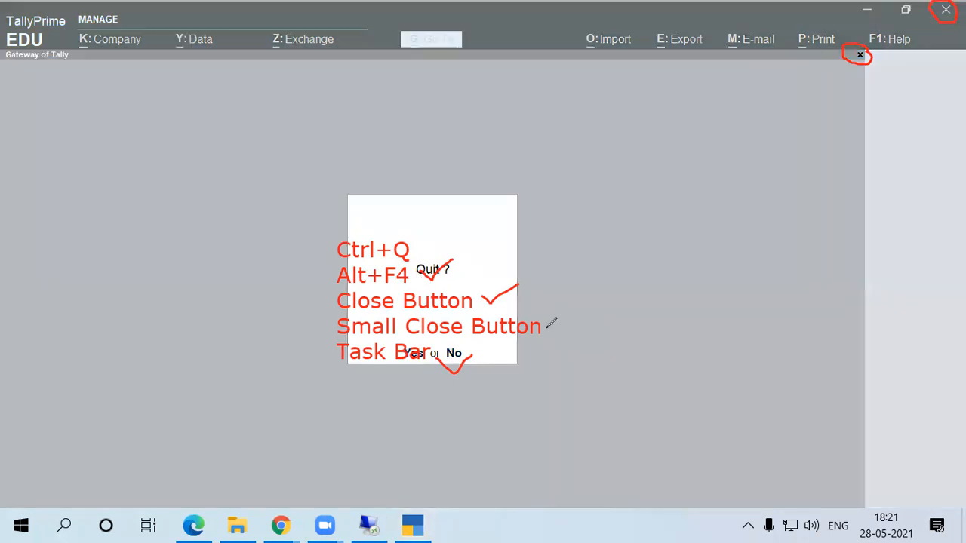
{"action": "key", "text": "Escape"}
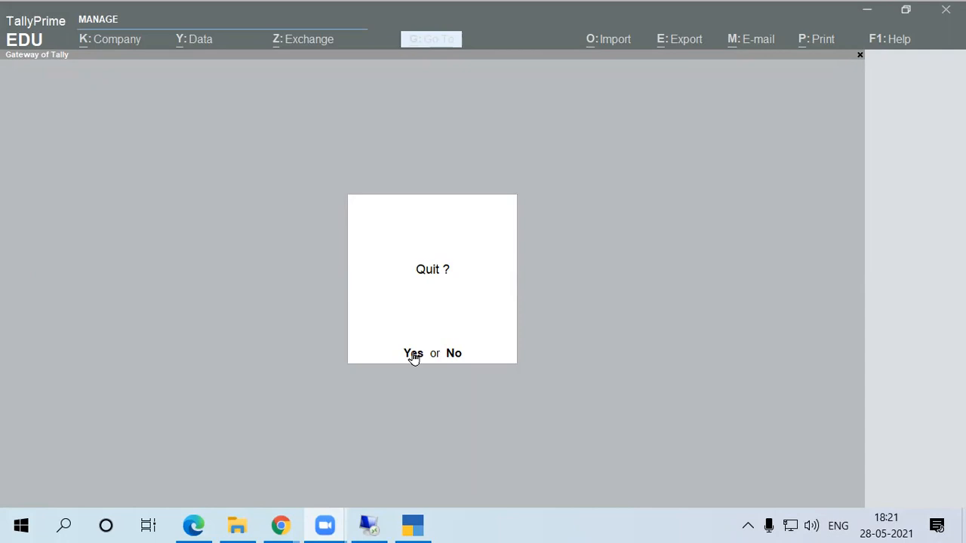
{"action": "left_click", "coordinate": [458, 355]}
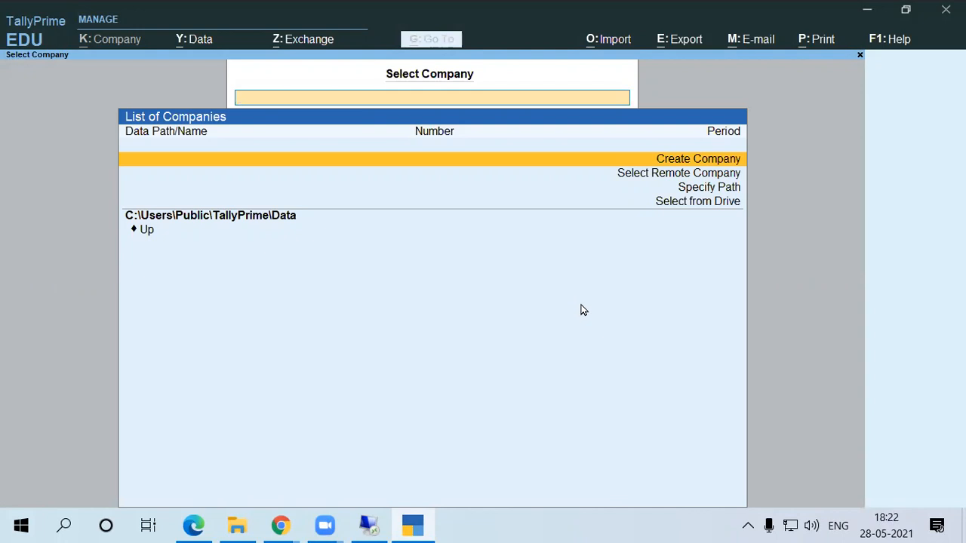
{"action": "key", "text": "Escape"}
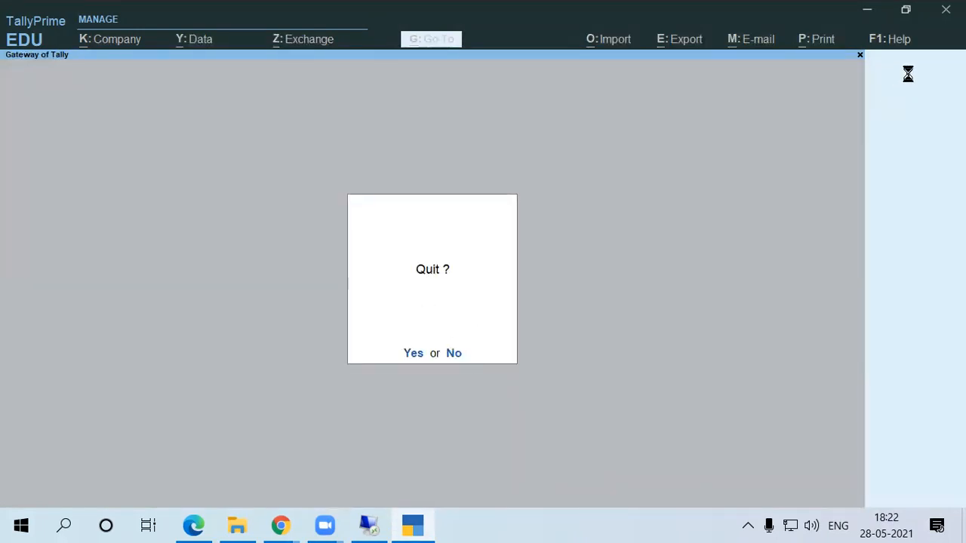
{"action": "key", "text": "n"}
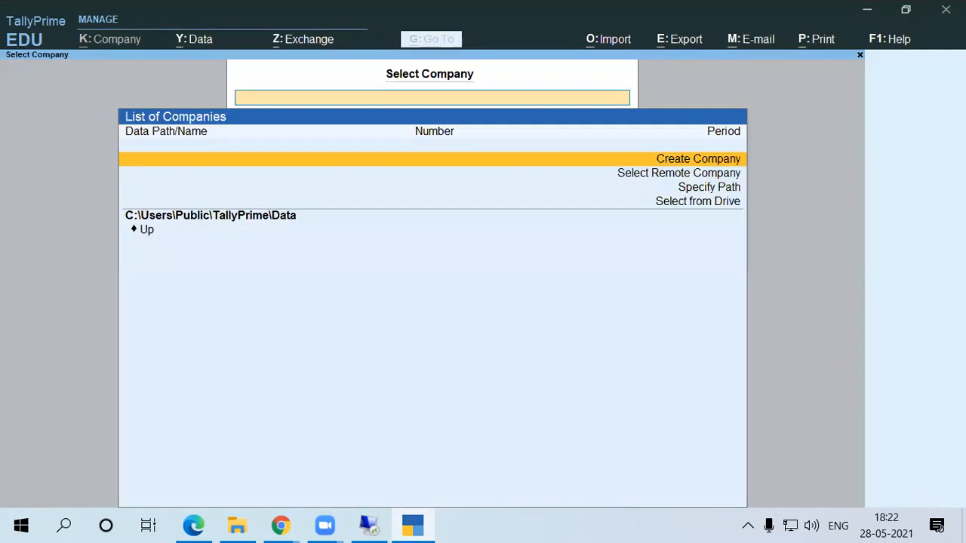
Request quitting TallyPrime twice from the Select Company screen, declining each Quit confirmation, and finally close the program
{"action": "key", "text": "Escape"}
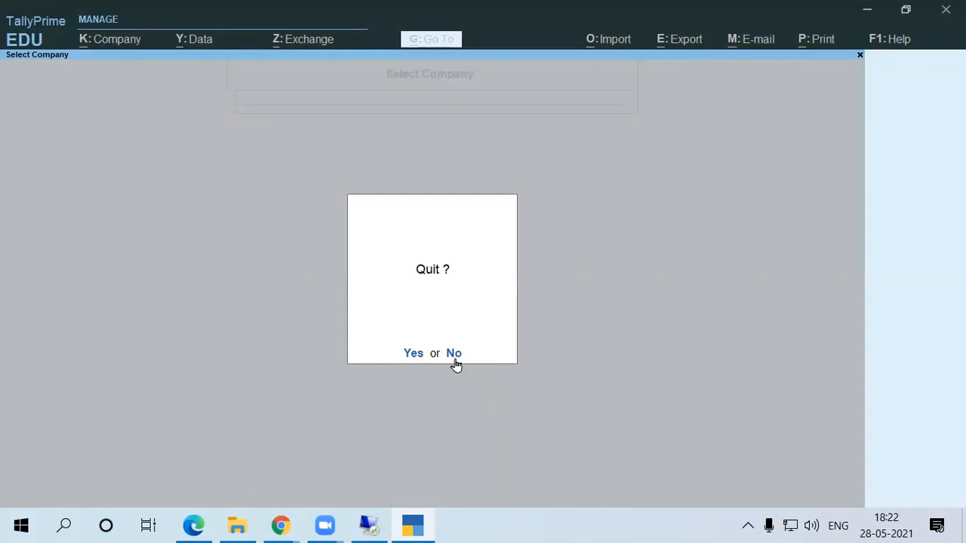
{"action": "key", "text": "n"}
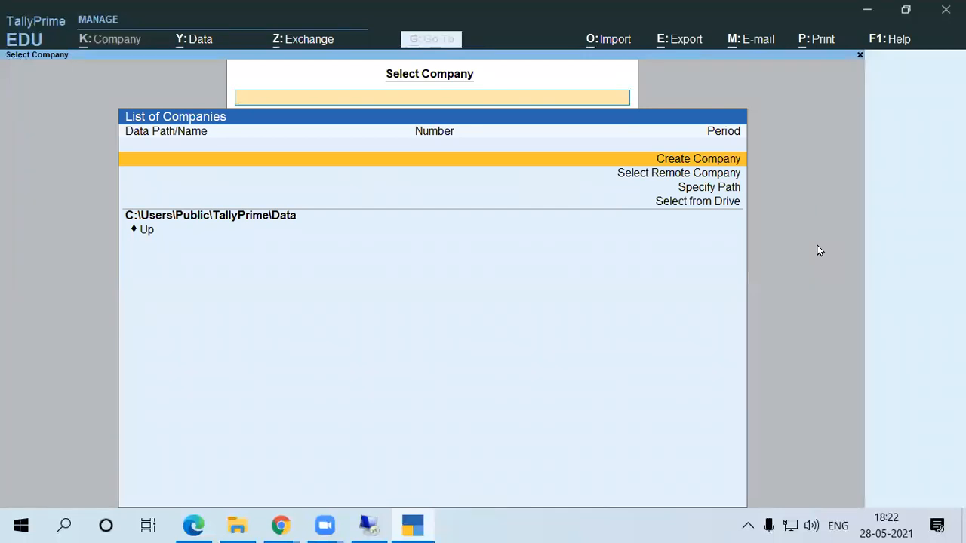
{"action": "key", "text": "Escape"}
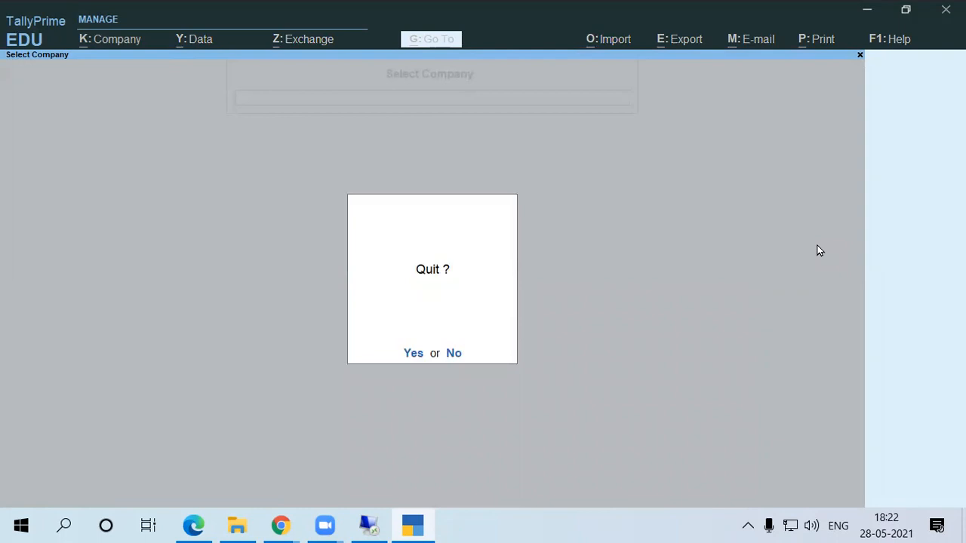
{"action": "key", "text": "Escape"}
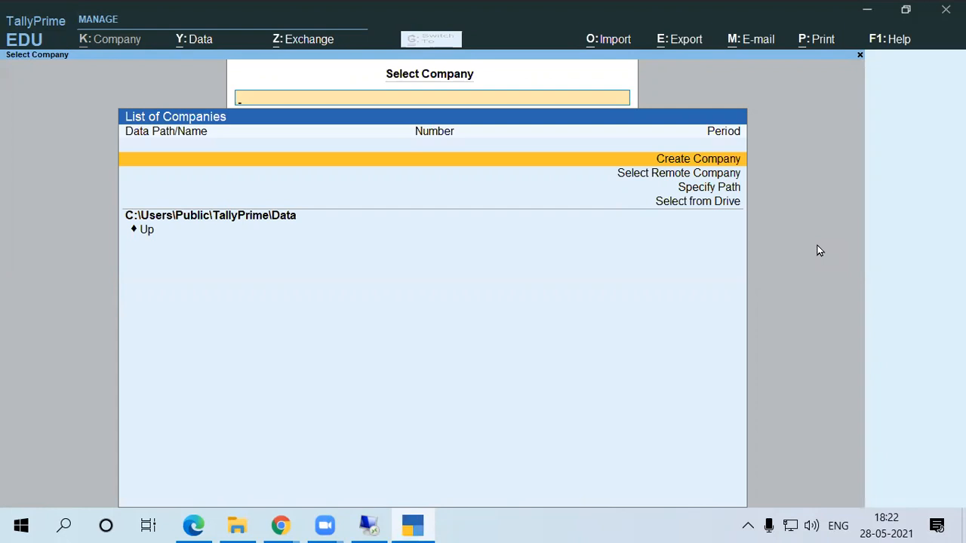
{"action": "key", "text": "alt+F4"}
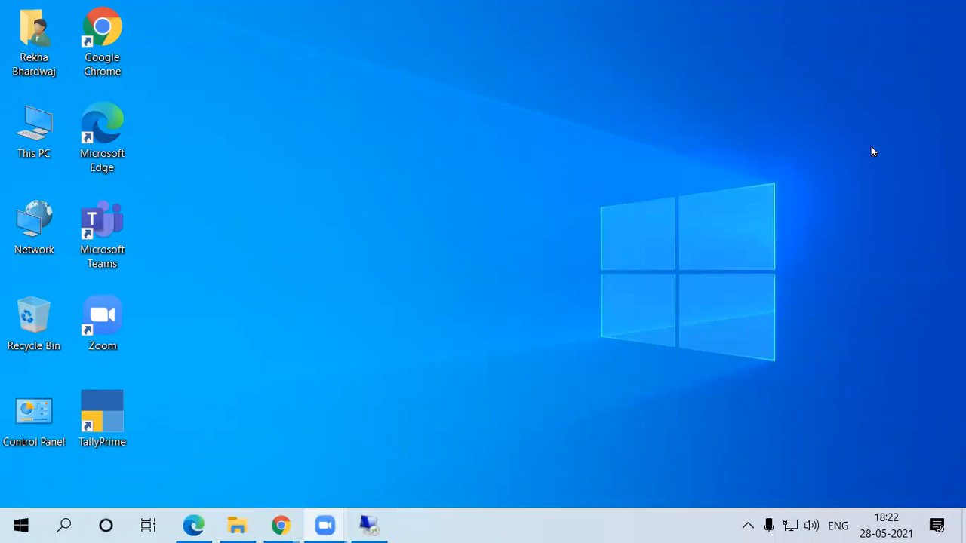
Switch to the Remote Desktop session, show it full screen, and minimize its Settings window to reveal the agenda slide
{"action": "left_click", "coordinate": [368, 526]}
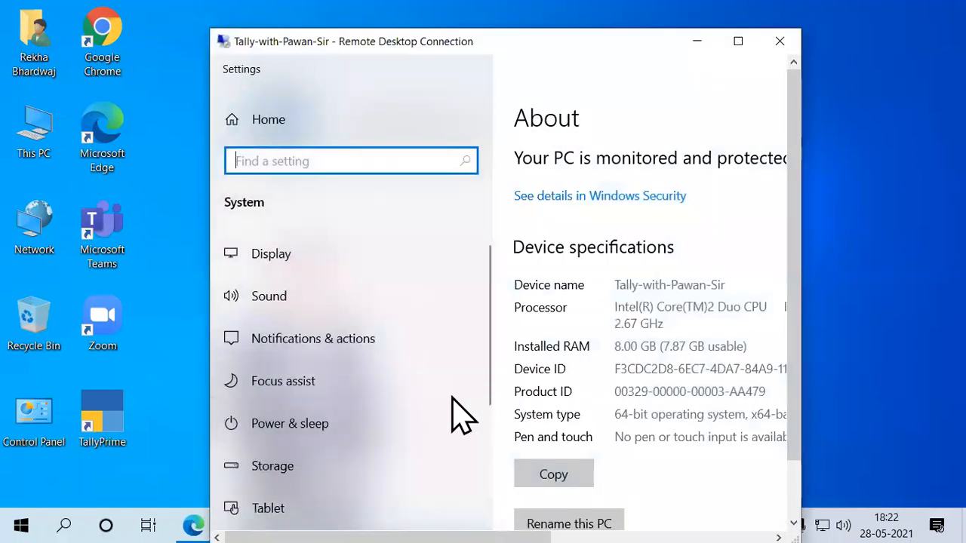
{"action": "left_click", "coordinate": [738, 41]}
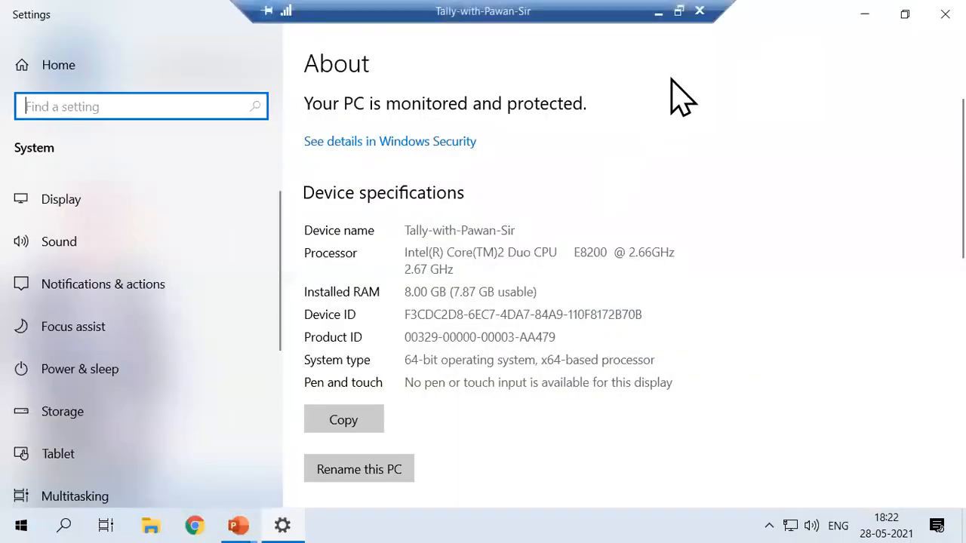
{"action": "left_click", "coordinate": [905, 13]}
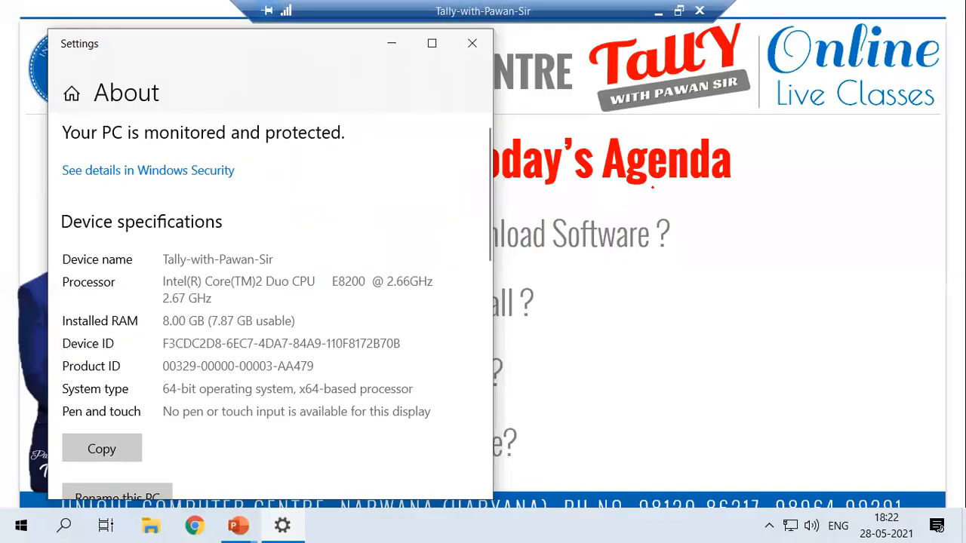
{"action": "left_click", "coordinate": [392, 43]}
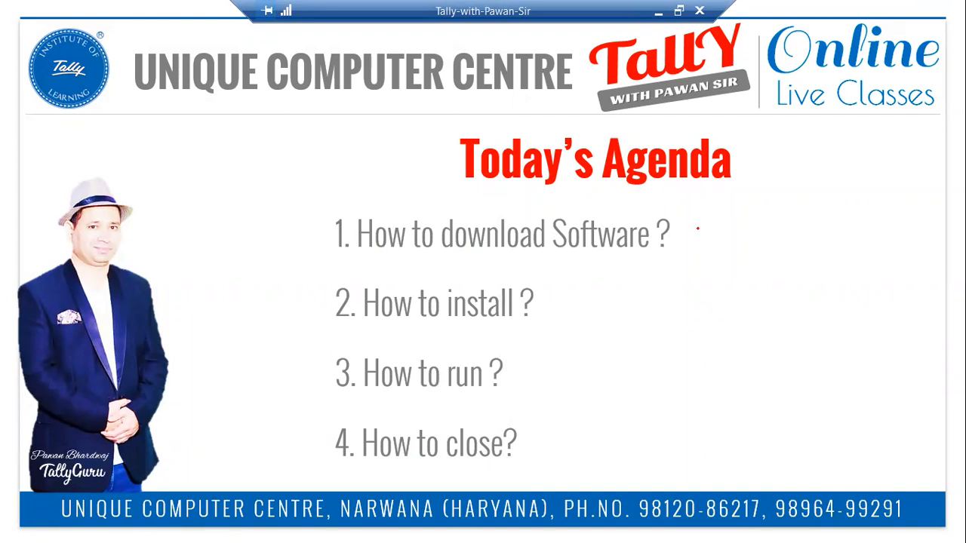
Draw red check marks beside all four agenda items on the slide, and minimize the remote session to return to the desktop
{"action": "mouse_move", "coordinate": [693, 222]}
{"action": "left_mouse_down"}
{"action": "mouse_move", "coordinate": [704, 234]}
{"action": "mouse_move", "coordinate": [723, 208]}
{"action": "left_mouse_up"}
{"action": "mouse_move", "coordinate": [556, 293]}
{"action": "left_mouse_down"}
{"action": "mouse_move", "coordinate": [570, 303]}
{"action": "mouse_move", "coordinate": [598, 271]}
{"action": "left_mouse_up"}
{"action": "mouse_move", "coordinate": [510, 371]}
{"action": "left_mouse_down"}
{"action": "mouse_move", "coordinate": [539, 369]}
{"action": "mouse_move", "coordinate": [571, 349]}
{"action": "left_mouse_up"}
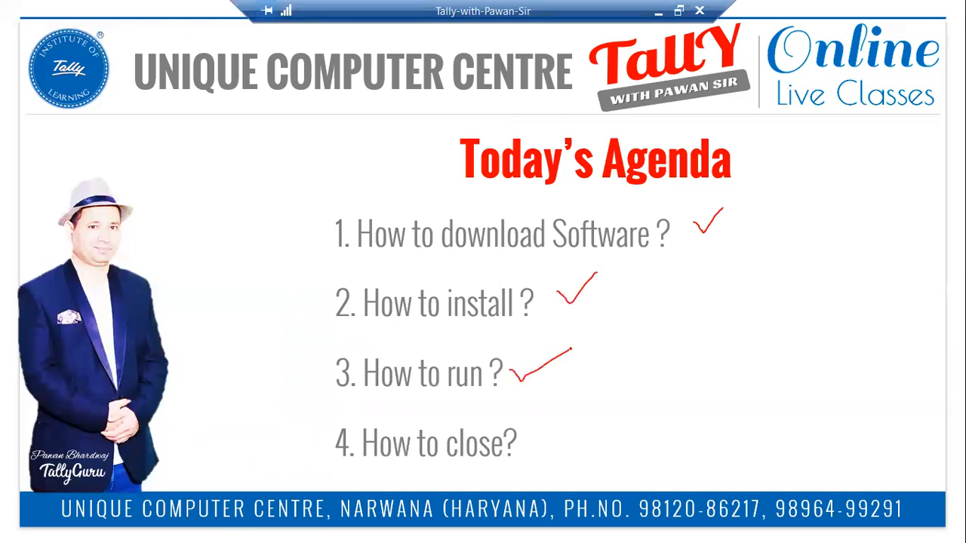
{"action": "mouse_move", "coordinate": [521, 437]}
{"action": "left_mouse_down"}
{"action": "mouse_move", "coordinate": [531, 443]}
{"action": "mouse_move", "coordinate": [571, 415]}
{"action": "left_mouse_up"}
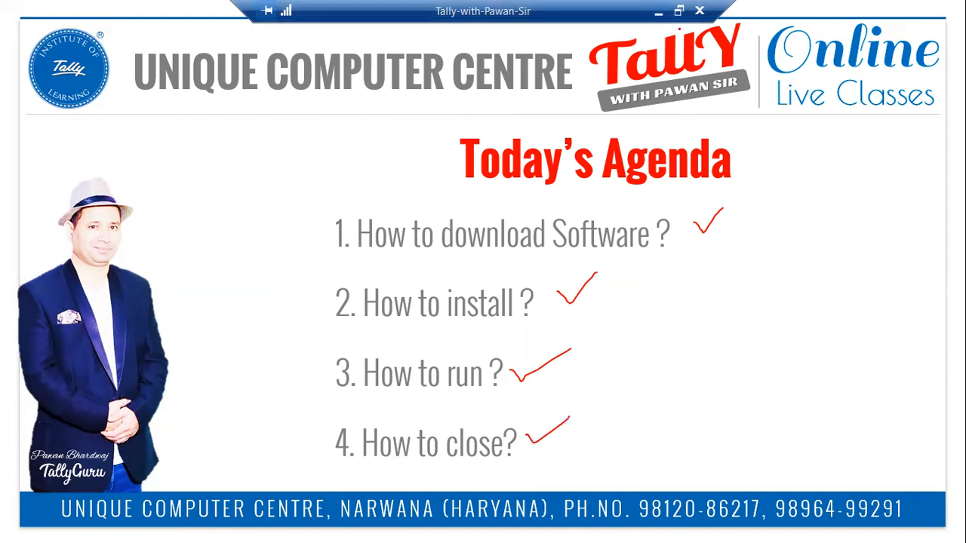
{"action": "left_click", "coordinate": [679, 10]}
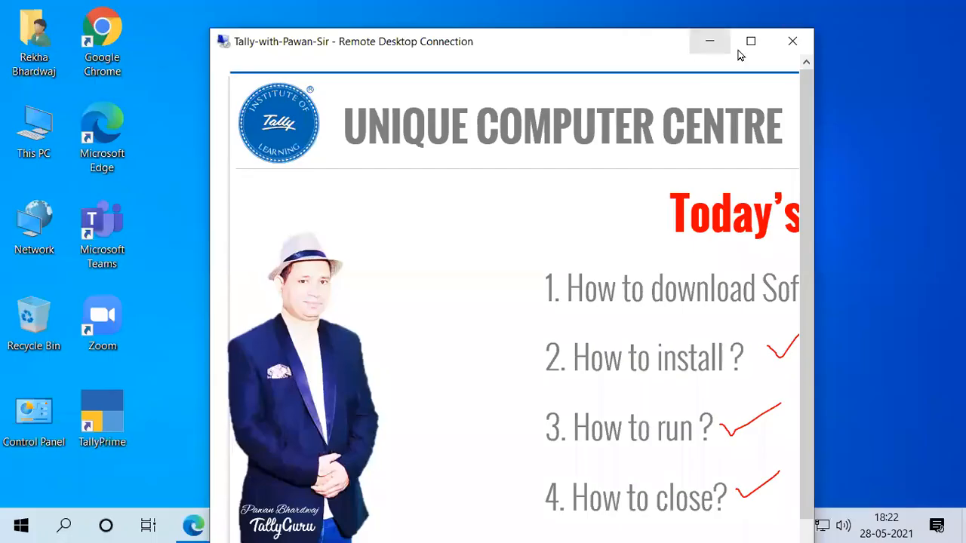
{"action": "left_click", "coordinate": [713, 40]}
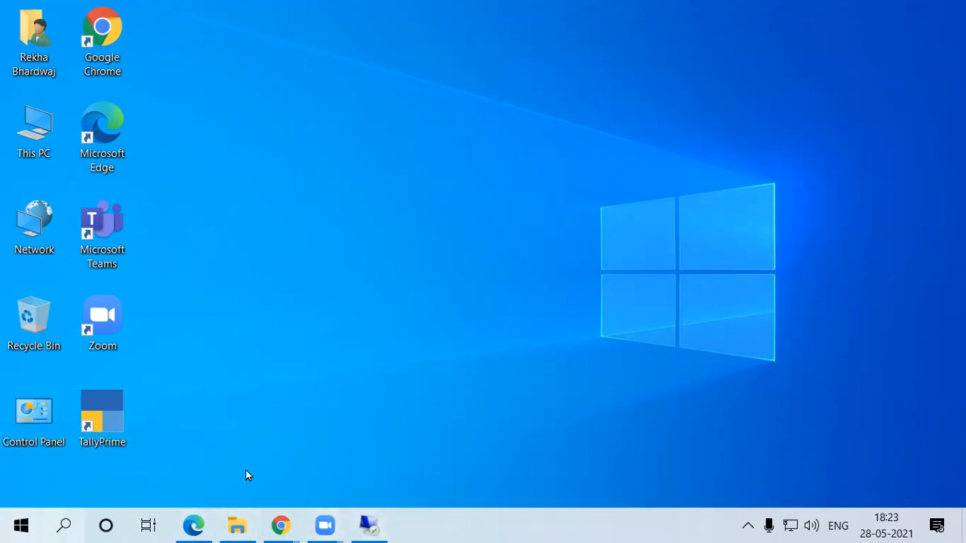
Search the Start menu for "tally" and pin TallyPrime to both the taskbar and Start
{"action": "key", "text": "super"}
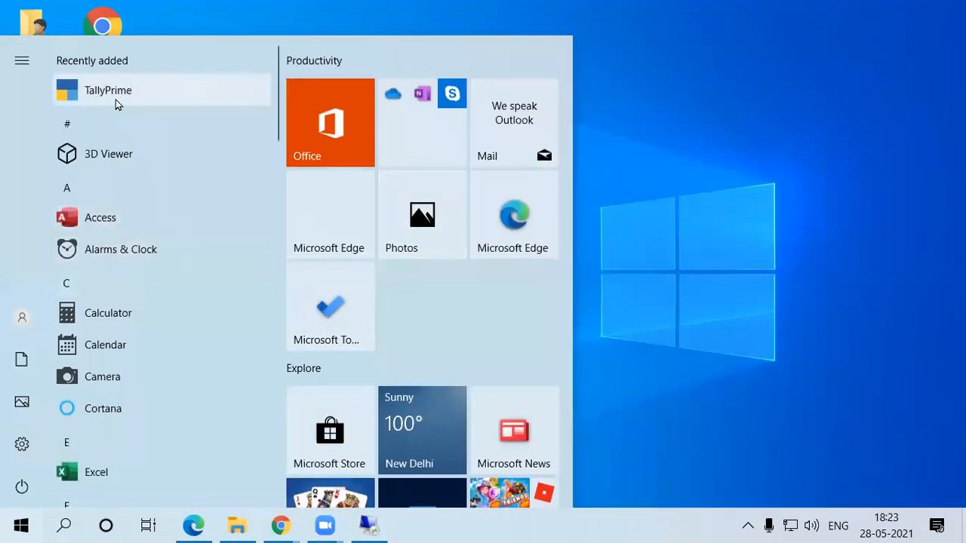
{"action": "left_click", "coordinate": [656, 239]}
{"action": "key", "text": "super"}
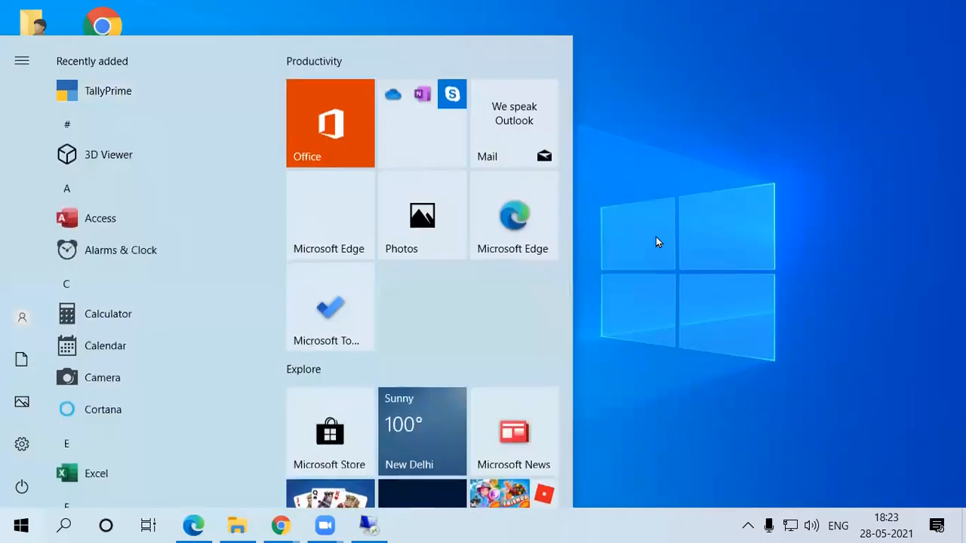
{"action": "left_click", "coordinate": [655, 237]}
{"action": "key", "text": "super"}
{"action": "type", "text": "tally"}
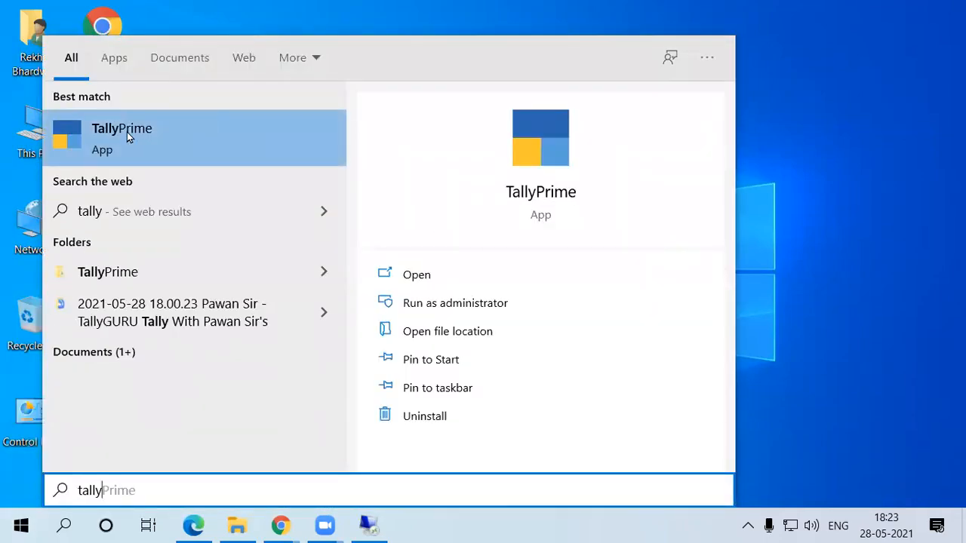
{"action": "left_click", "coordinate": [425, 390]}
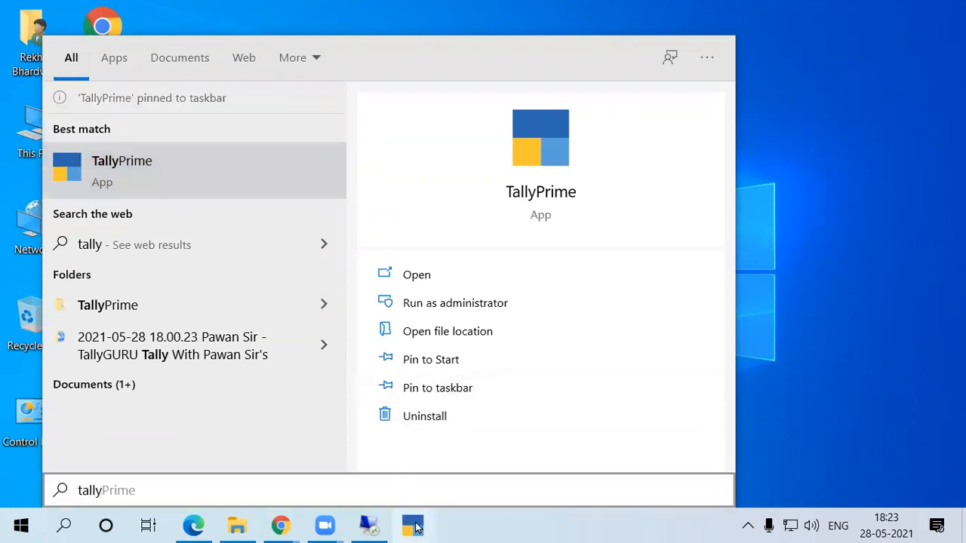
{"action": "left_click", "coordinate": [425, 361]}
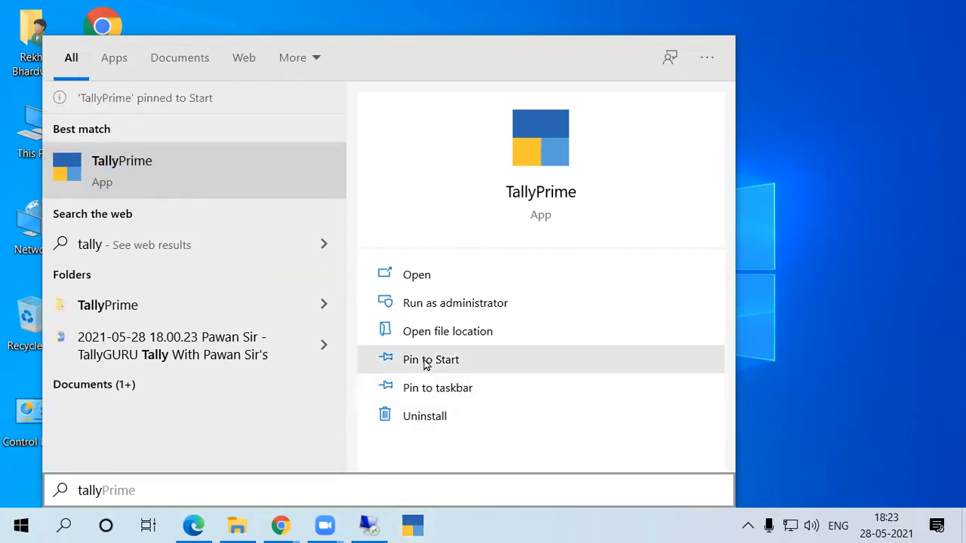
{"action": "left_click", "coordinate": [849, 248]}
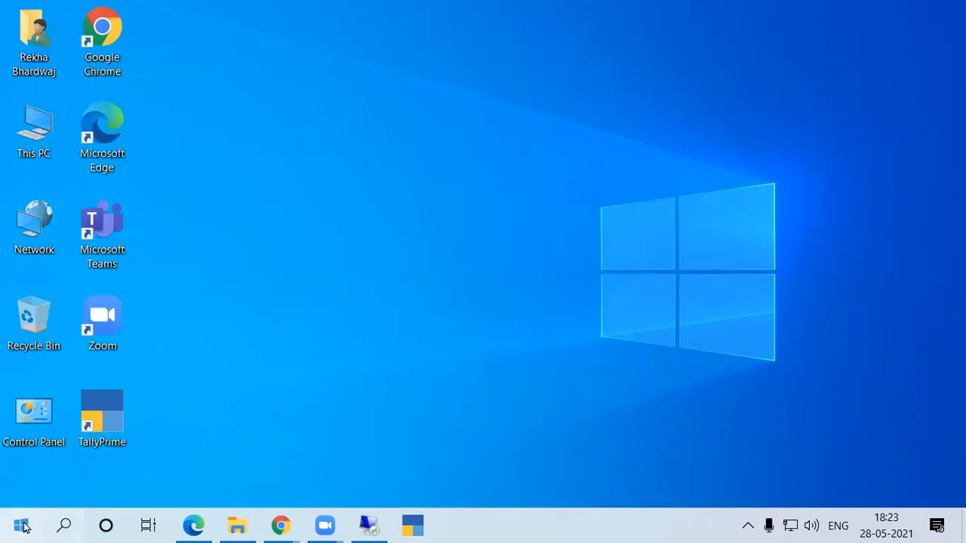
Check the pinned TallyPrime tile in the Start menu, and launch TallyPrime from its pinned taskbar shortcut
{"action": "key", "text": "super"}
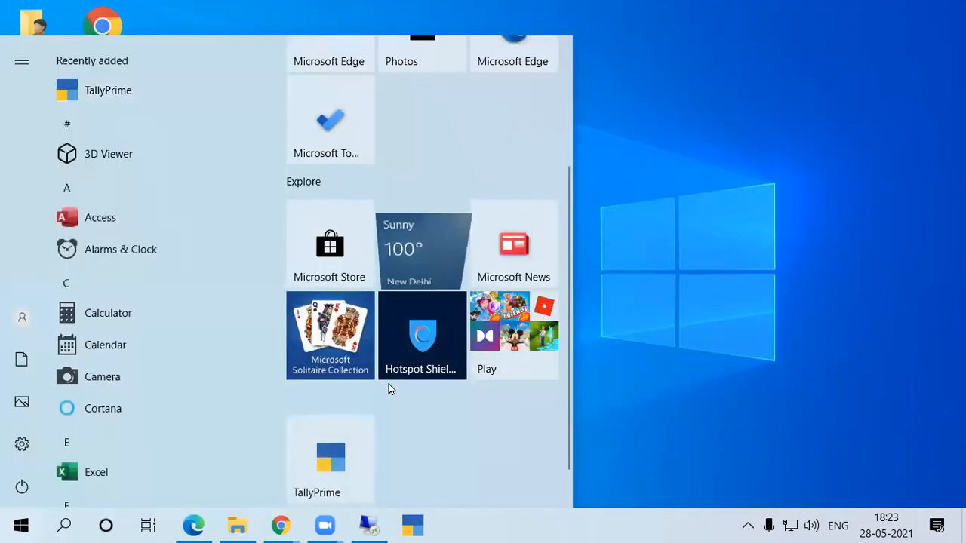
{"action": "scroll", "coordinate": [444, 264], "scroll_direction": "down", "scroll_amount": 1}
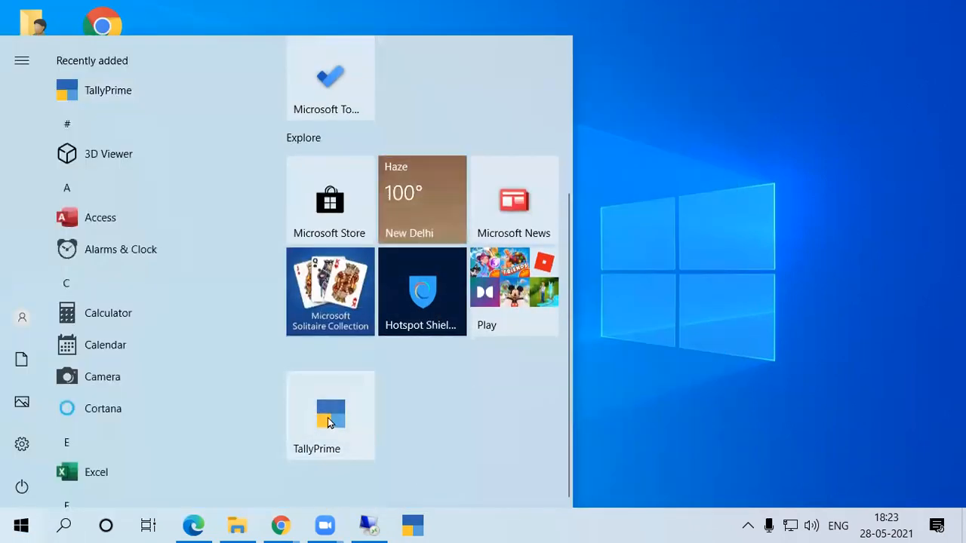
{"action": "left_click", "coordinate": [619, 342]}
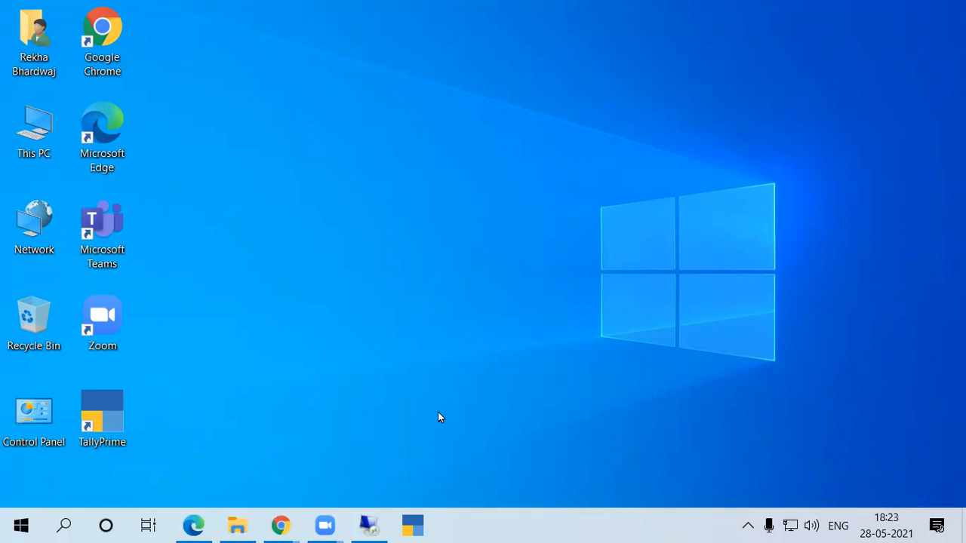
{"action": "left_click", "coordinate": [413, 527]}
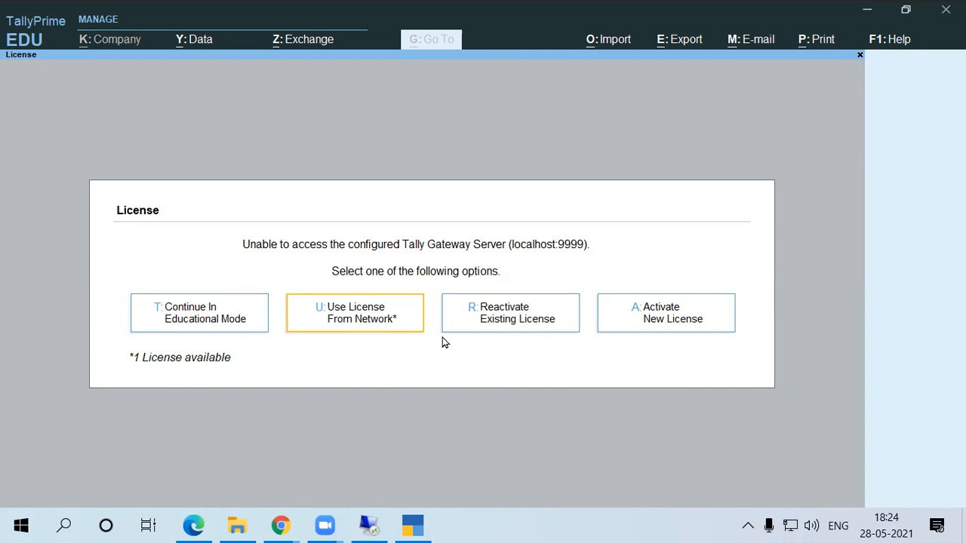
Bring the Remote Desktop session's agenda slide back to full screen and clear the drawn check marks
{"action": "left_click", "coordinate": [369, 527]}
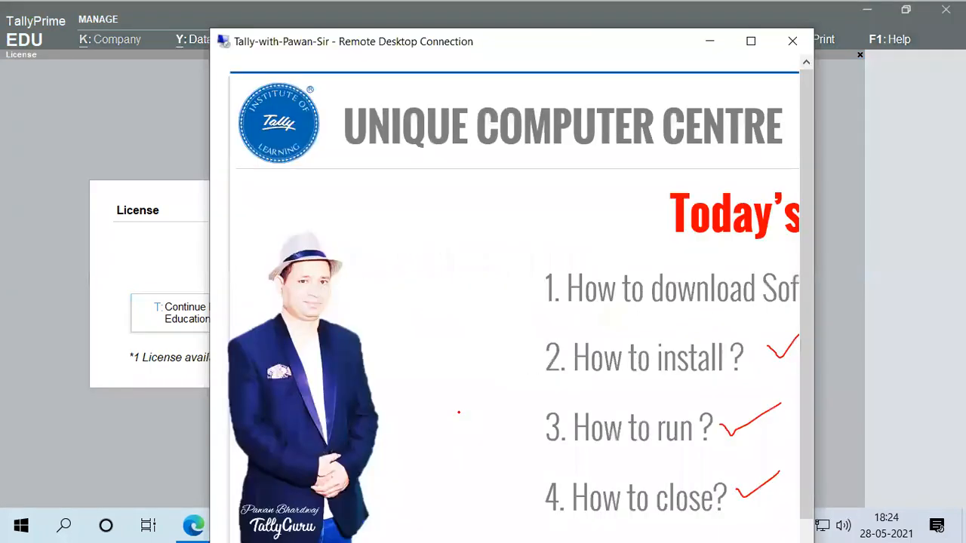
{"action": "left_click", "coordinate": [753, 43]}
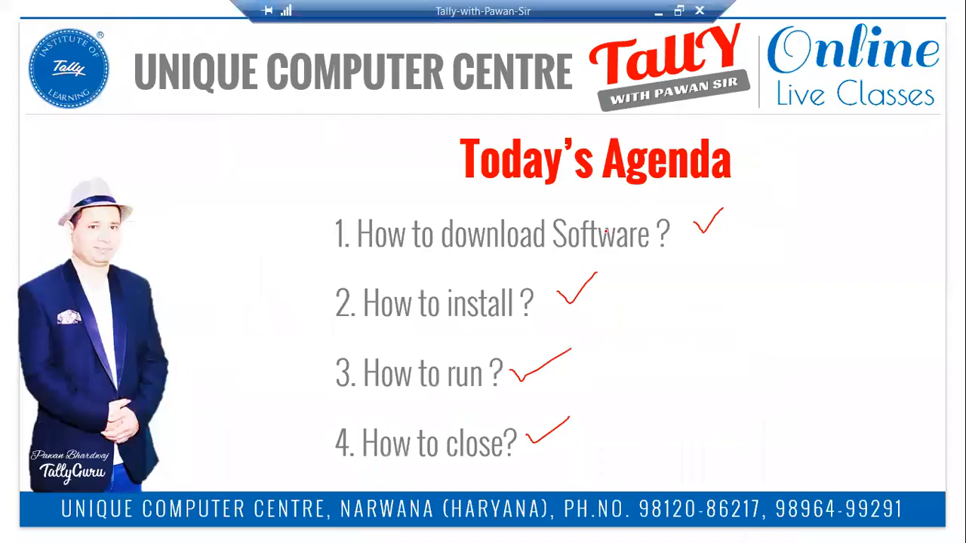
{"action": "key", "text": "Right"}
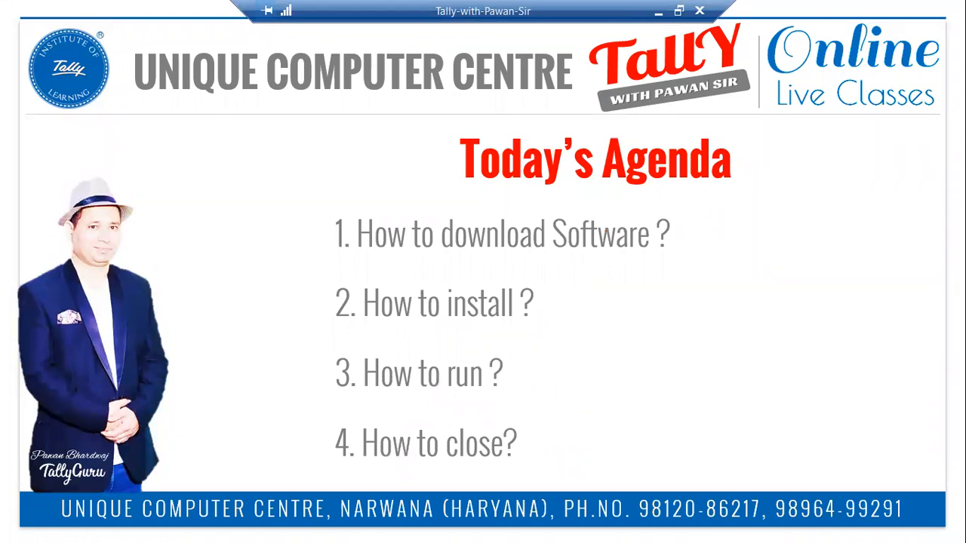